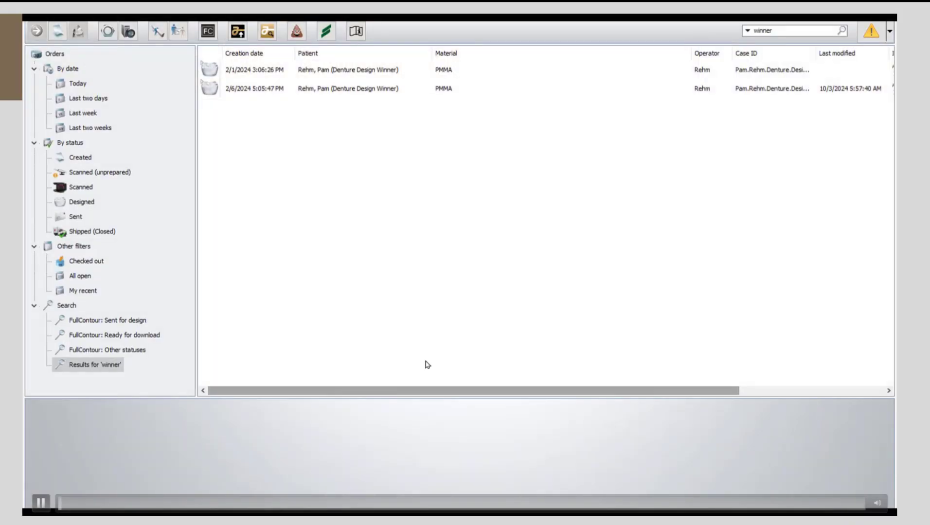
# Copy the denture order created 2/6/2024 with its CAD design reused, and bring up the commands for the new order.
pyautogui.rightClick(303, 99)
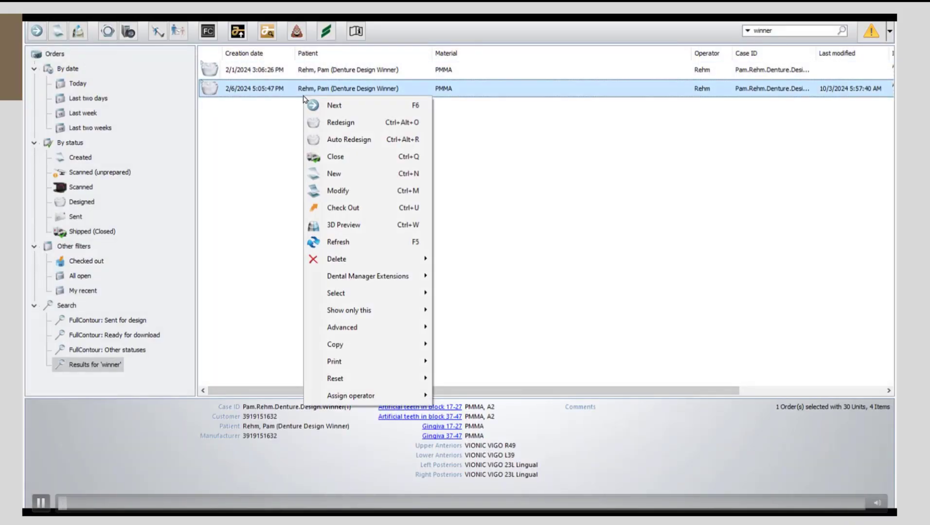
pyautogui.moveTo(351, 344)
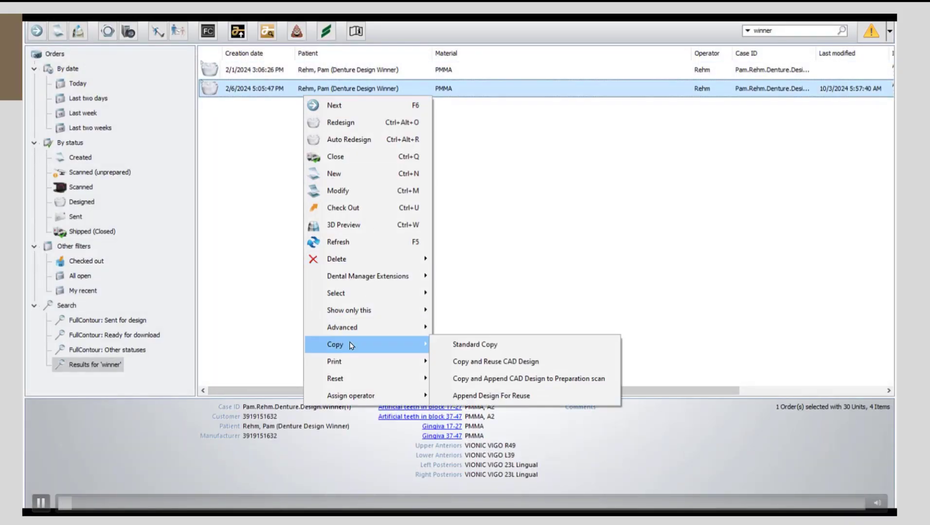
pyautogui.click(576, 367)
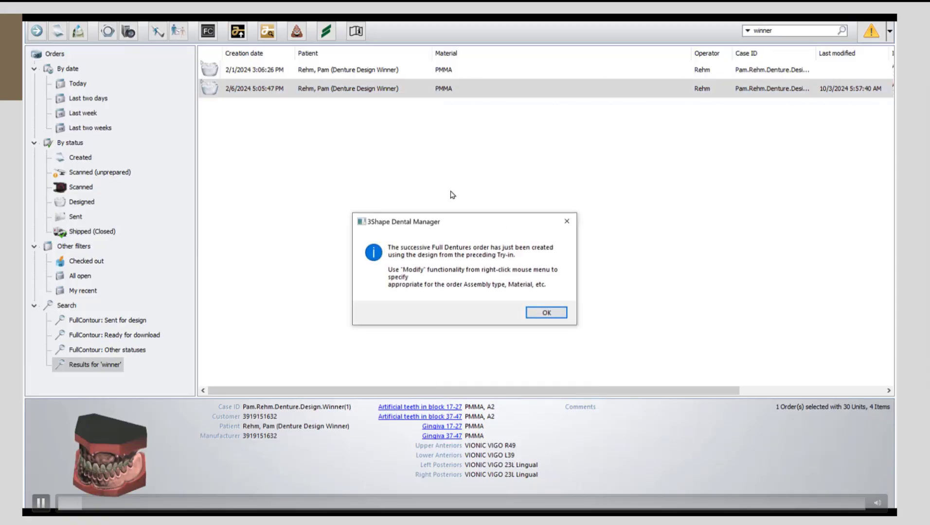
pyautogui.click(547, 314)
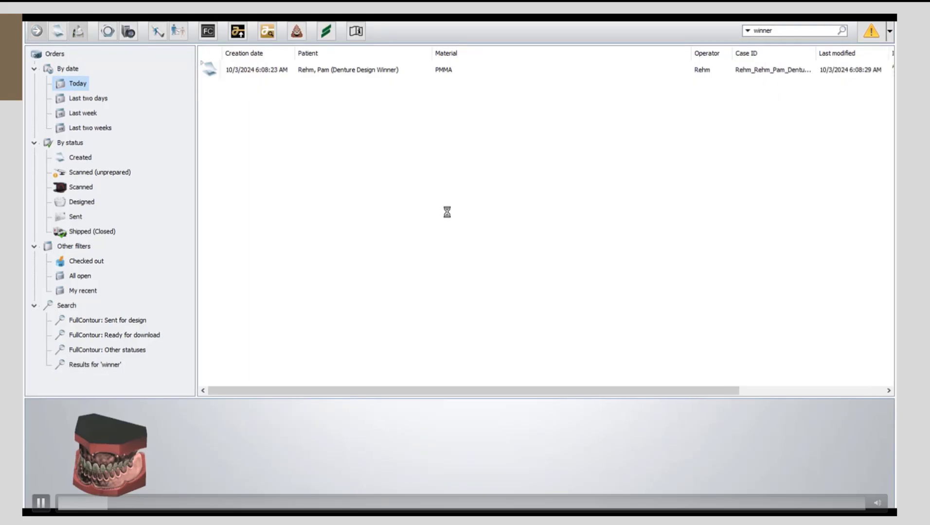
pyautogui.click(458, 73)
pyautogui.rightClick(509, 75)
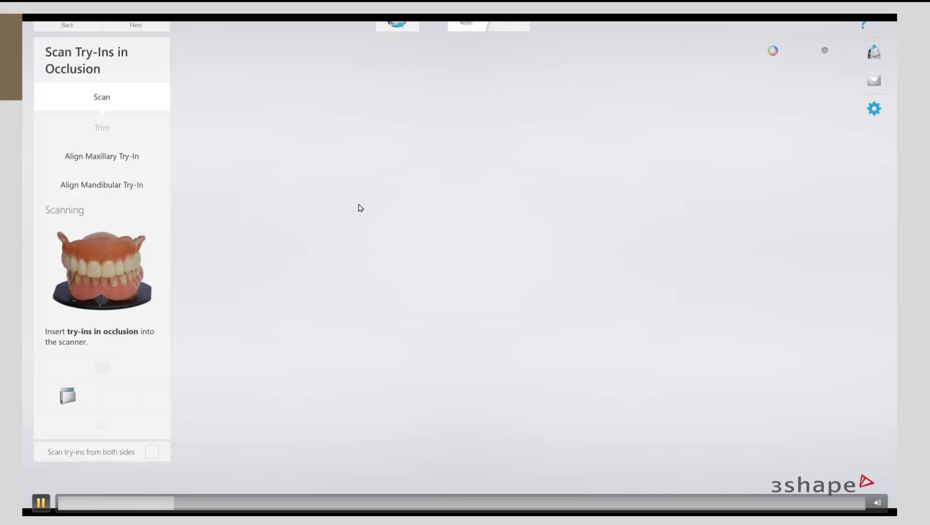
pyautogui.click(40, 504)
pyautogui.click(41, 503)
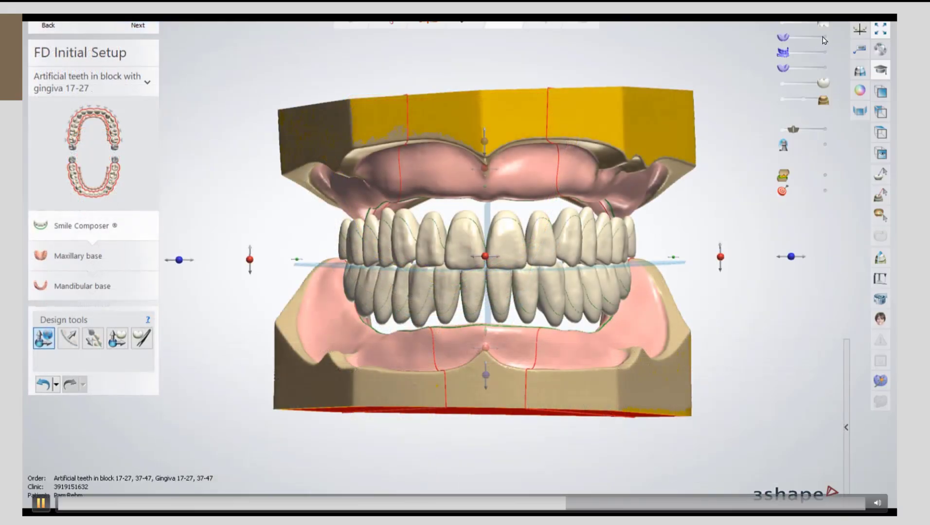
pyautogui.press('space')
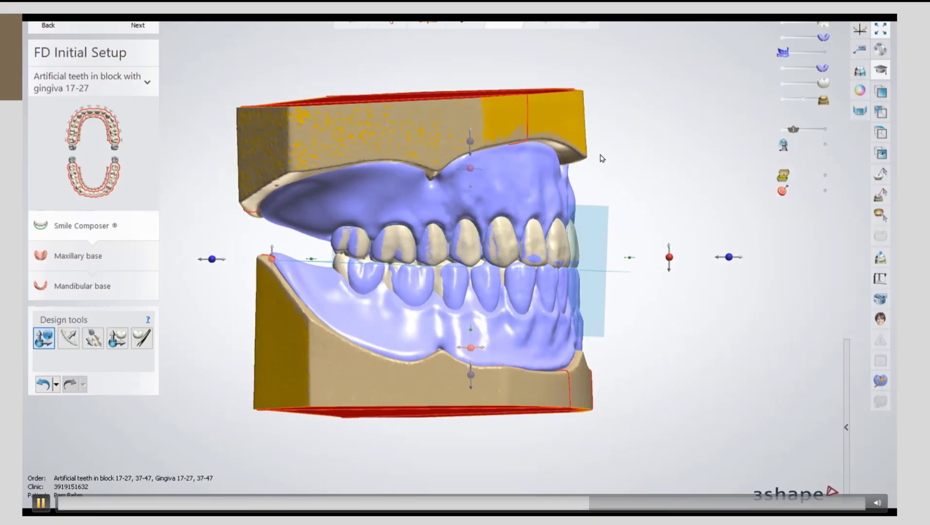
pyautogui.press('space')
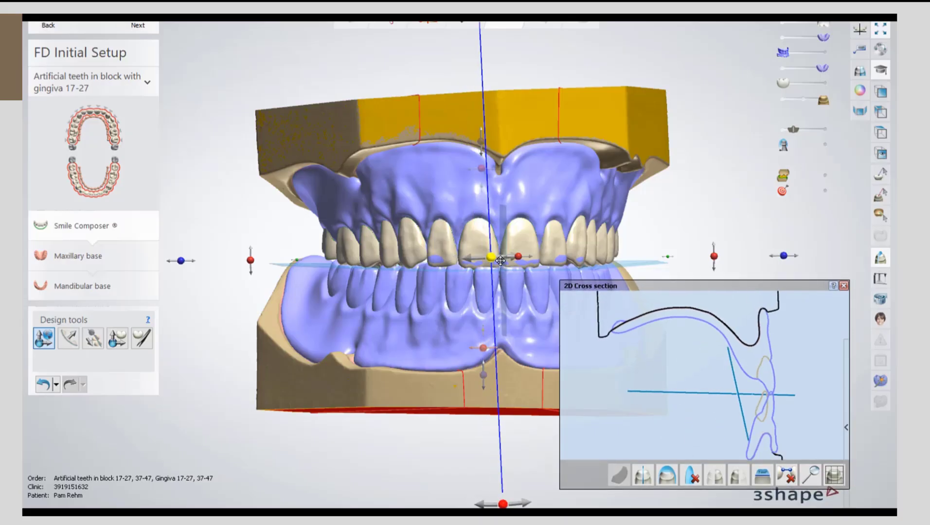
# Shift the 2D cross section from the midline onto the neighbouring upper central incisor and close the section view.
pyautogui.moveTo(500, 261); pyautogui.dragTo(479, 263)
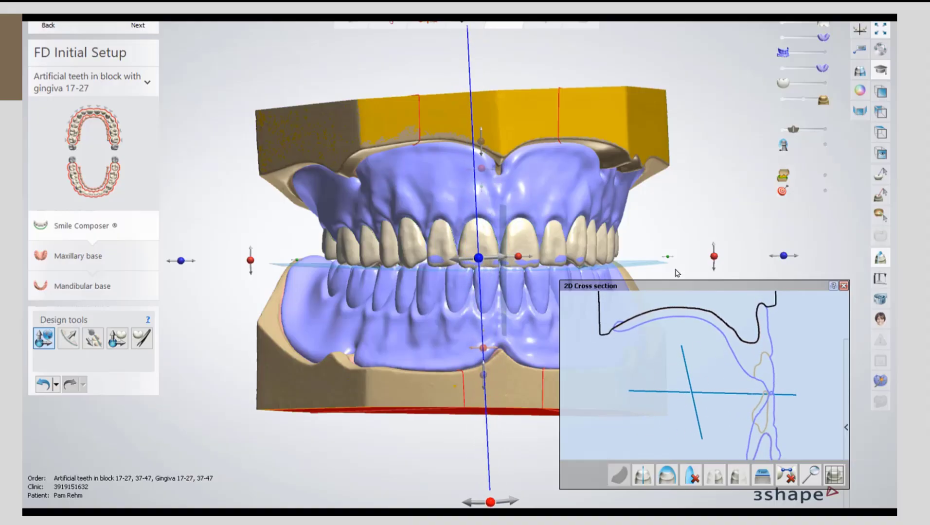
pyautogui.click(844, 286)
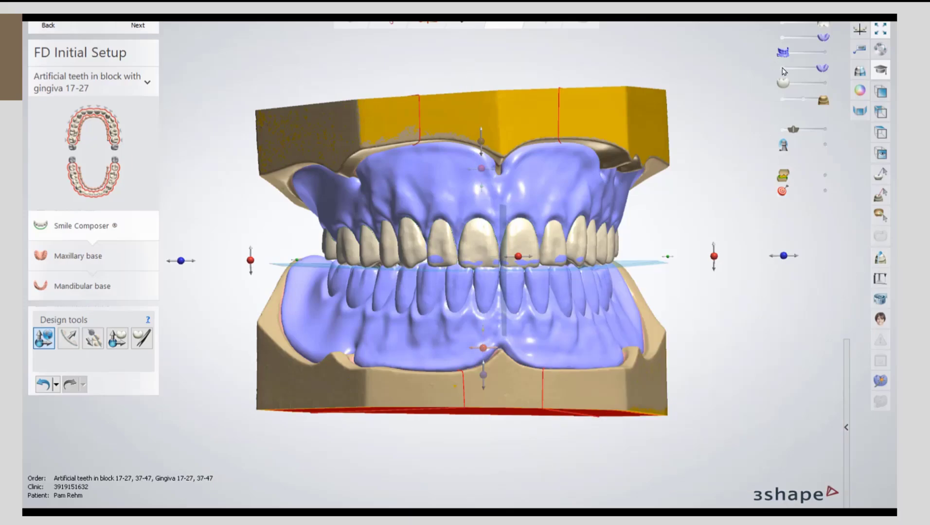
# Hide the maxillary model, teeth and scan so that only the mandibular model, teeth and try-in scan are displayed.
pyautogui.click(784, 68)
pyautogui.click(783, 37)
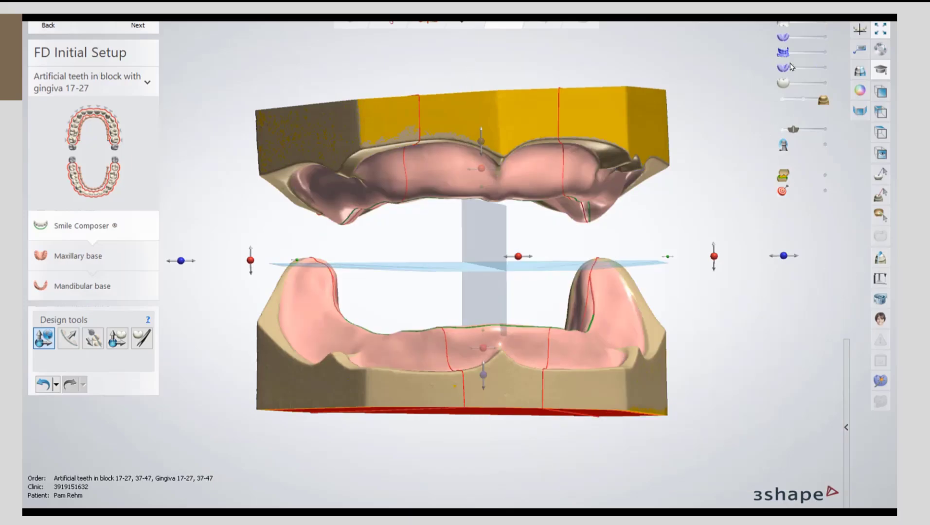
pyautogui.click(784, 129)
pyautogui.click(783, 8)
pyautogui.click(826, 82)
pyautogui.click(826, 69)
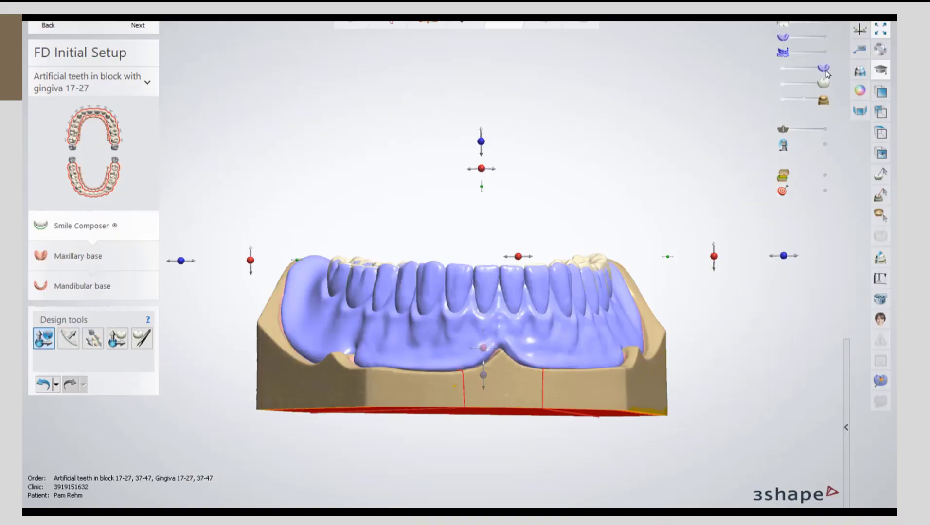
pyautogui.moveTo(663, 165)
pyautogui.mouseDown(button='right')
pyautogui.moveTo(650, 266)
pyautogui.moveTo(664, 163)
pyautogui.mouseUp(button='right')
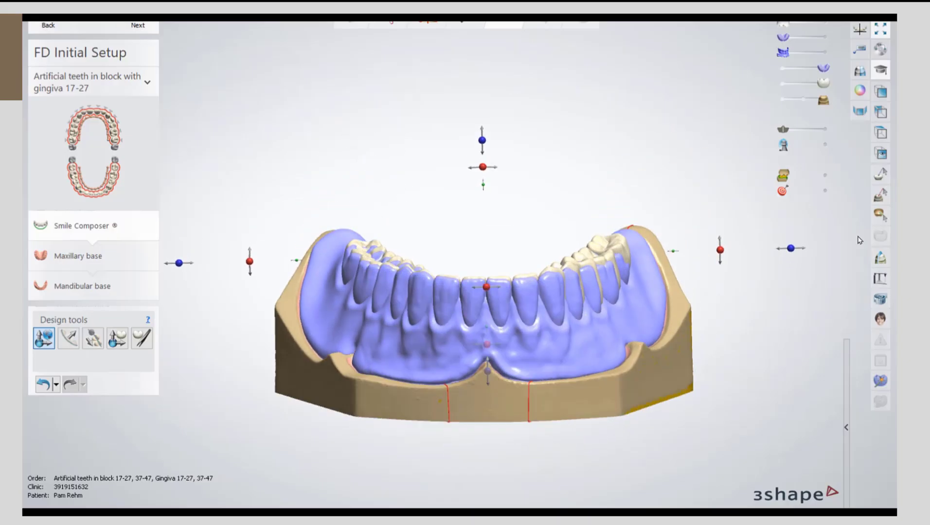
# Cut a 2D cross section through the mandibular anterior teeth, examine the denture fit on the ridge, and close the section.
pyautogui.click(882, 260)
pyautogui.click(470, 428)
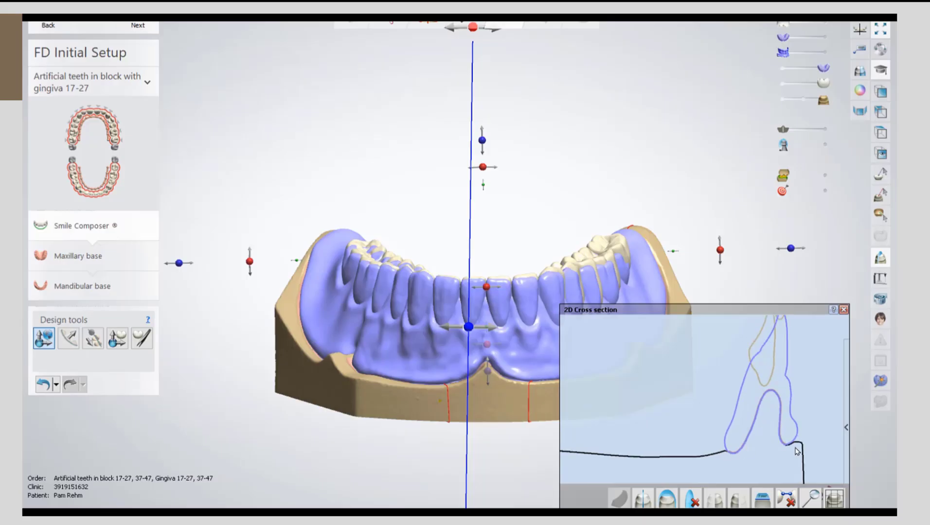
pyautogui.scroll(-2, 758, 405)
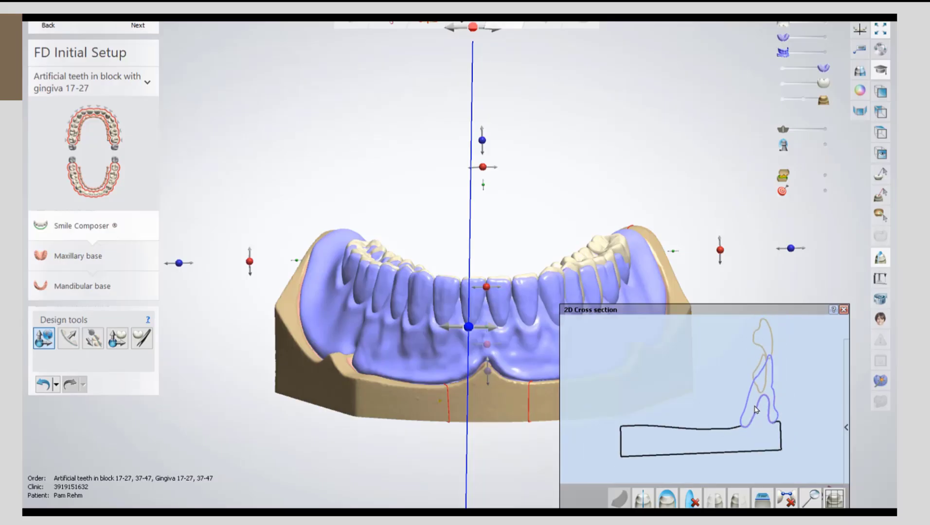
pyautogui.click(844, 310)
pyautogui.moveTo(452, 216); pyautogui.dragTo(506, 218, button='right')
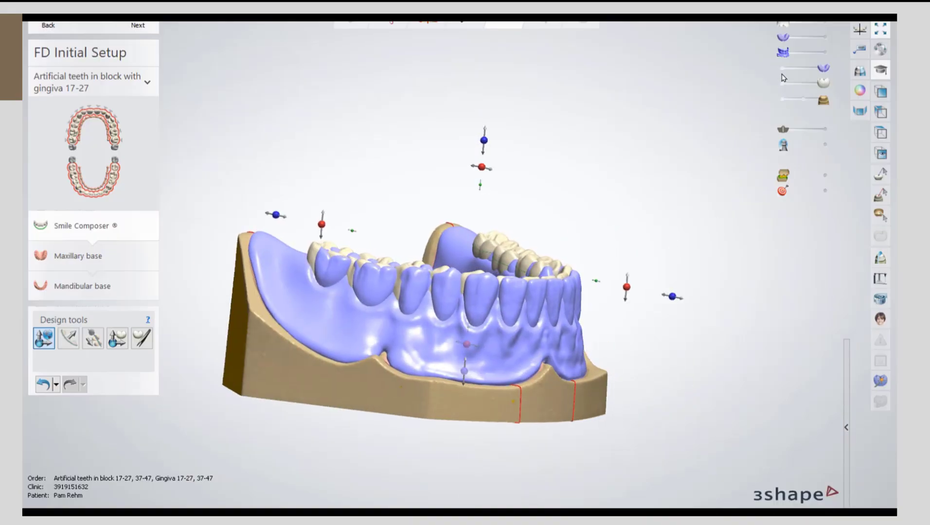
# Display the maxillary try-in scan and teeth instead of the mandibular scan, and bring up the virtual articulator.
pyautogui.click(782, 68)
pyautogui.click(827, 38)
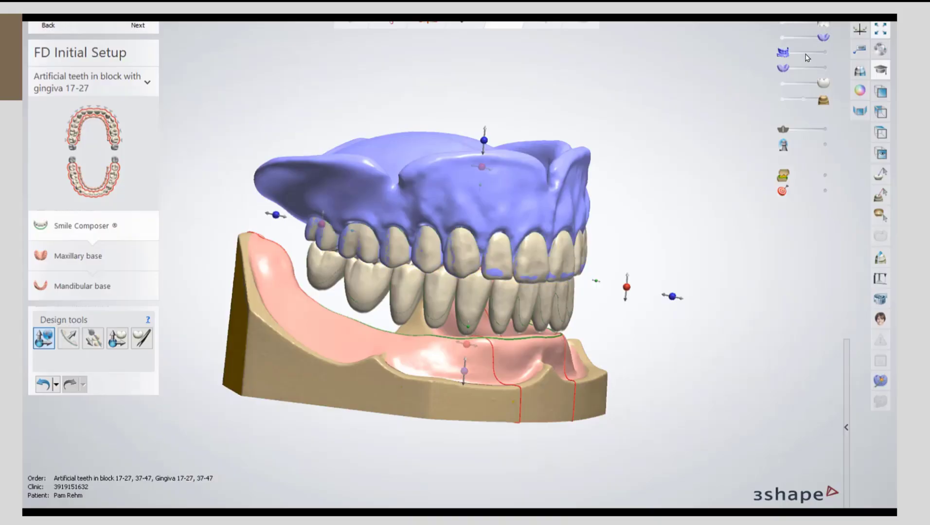
pyautogui.moveTo(702, 203); pyautogui.dragTo(660, 215, button='right')
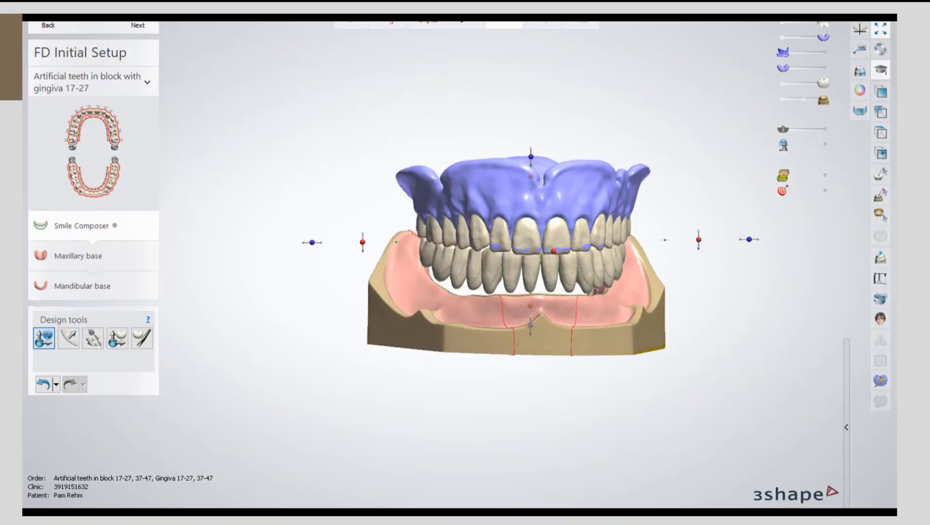
pyautogui.click(886, 285)
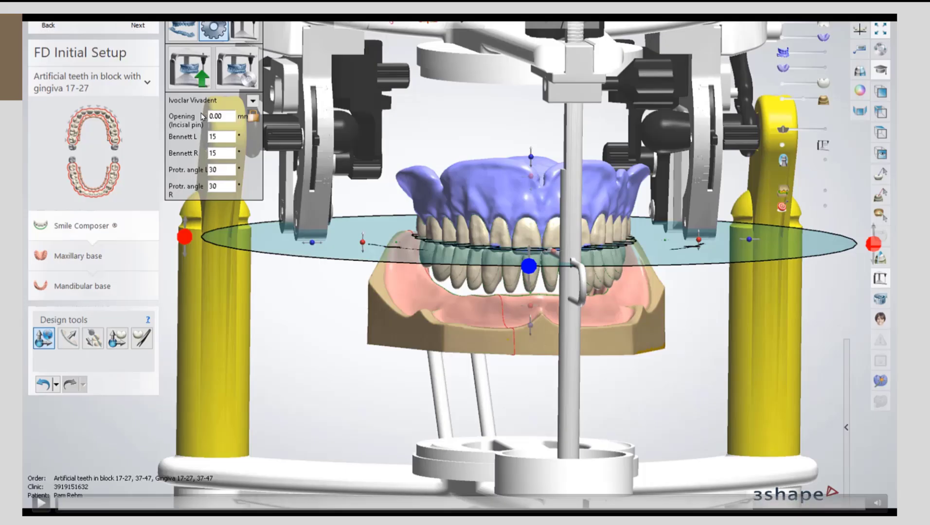
pyautogui.press('space')
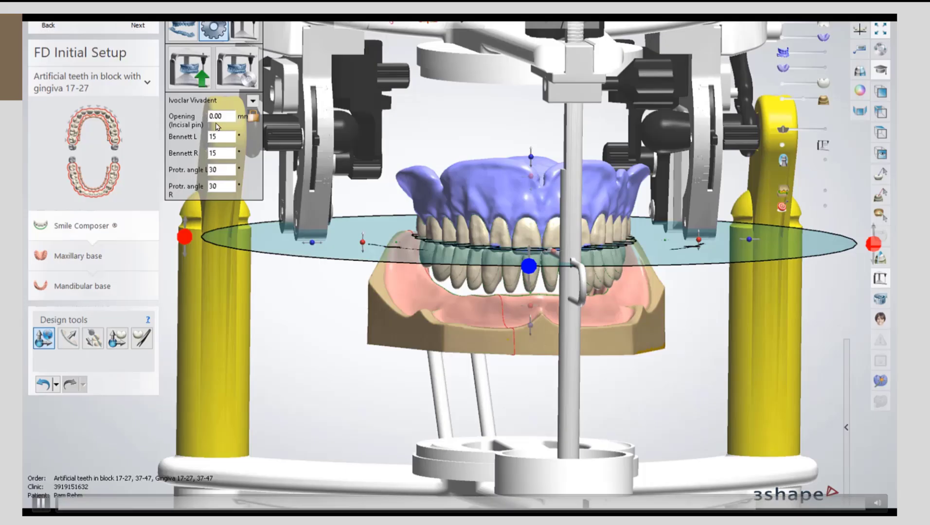
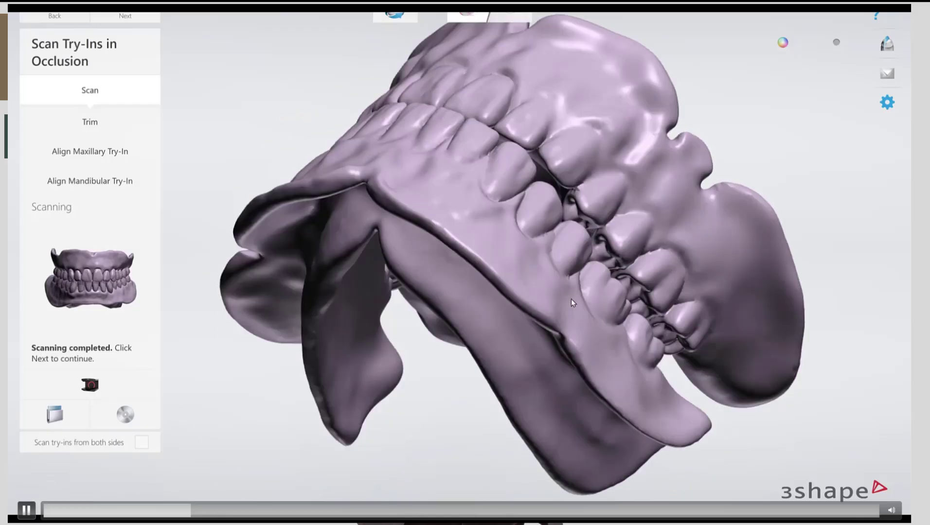
# Go to the maxillary try-in alignment and rotate the modified try-ins in occlusion to a front view.
pyautogui.click(155, 165)
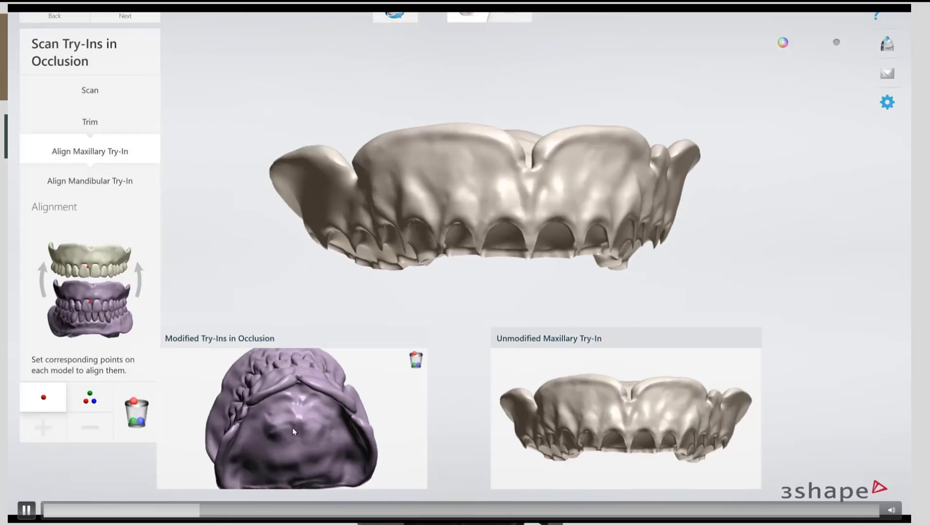
pyautogui.moveTo(293, 431); pyautogui.dragTo(324, 419, button='right')
pyautogui.click(429, 235)
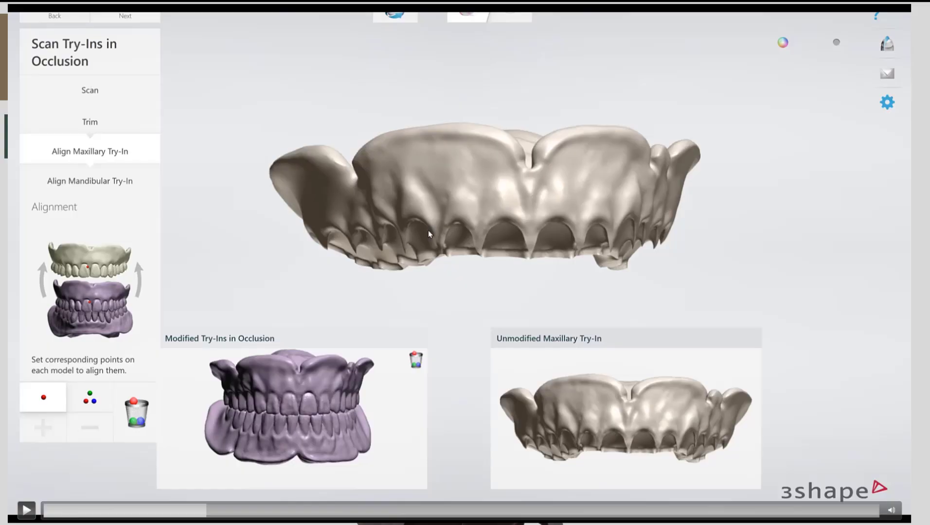
pyautogui.click(26, 511)
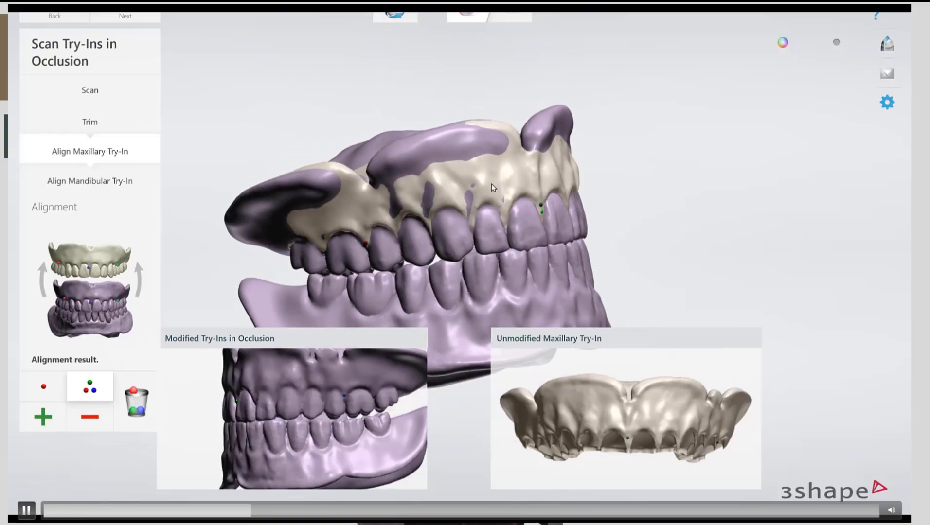
pyautogui.click(333, 214)
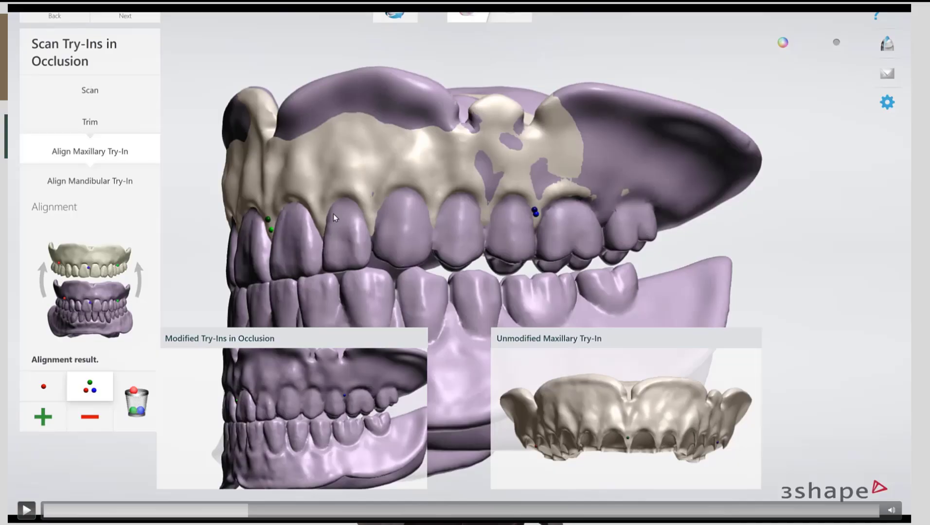
pyautogui.press('space')
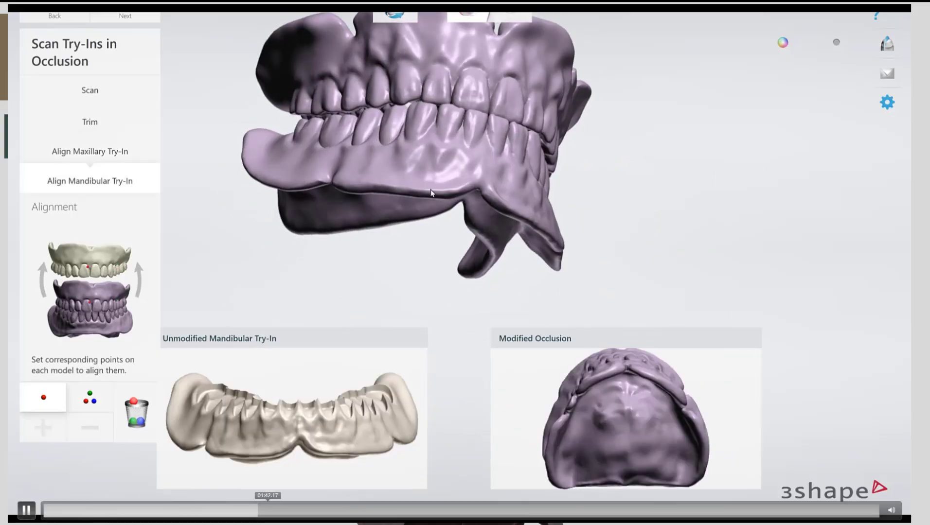
pyautogui.moveTo(268, 510); pyautogui.dragTo(272, 510)
pyautogui.moveTo(272, 510); pyautogui.dragTo(284, 510)
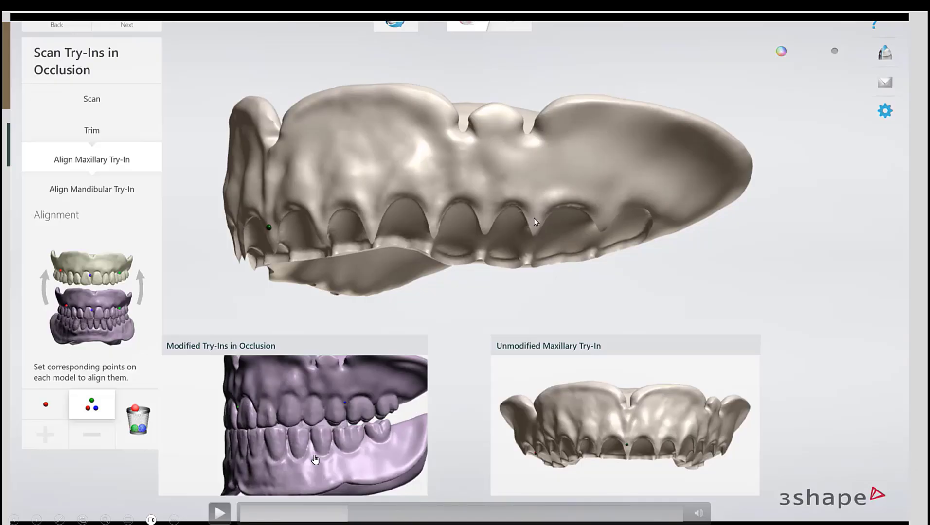
pyautogui.click(220, 513)
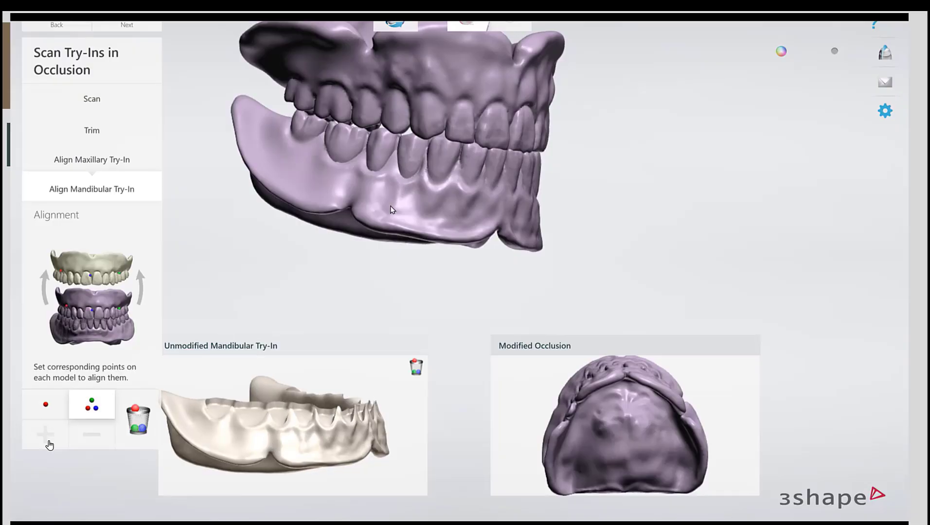
pyautogui.moveTo(384, 515)
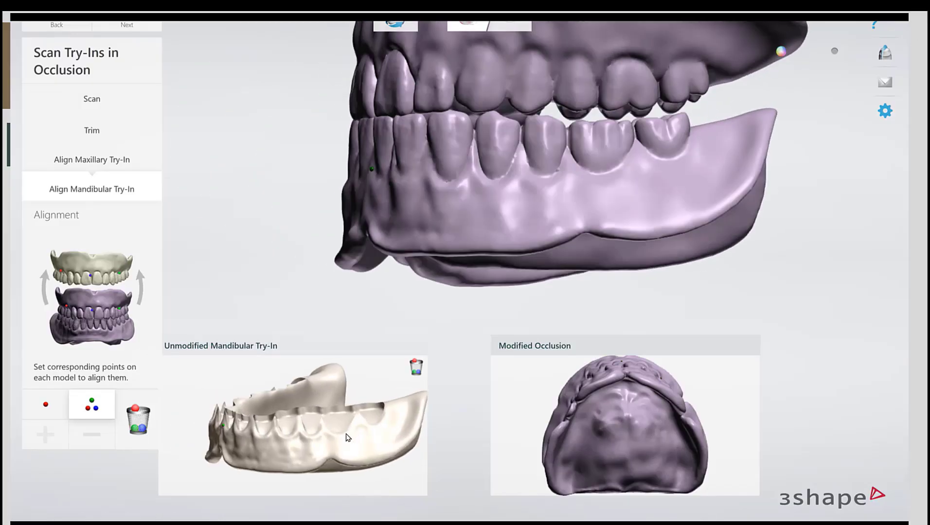
pyautogui.click(379, 515)
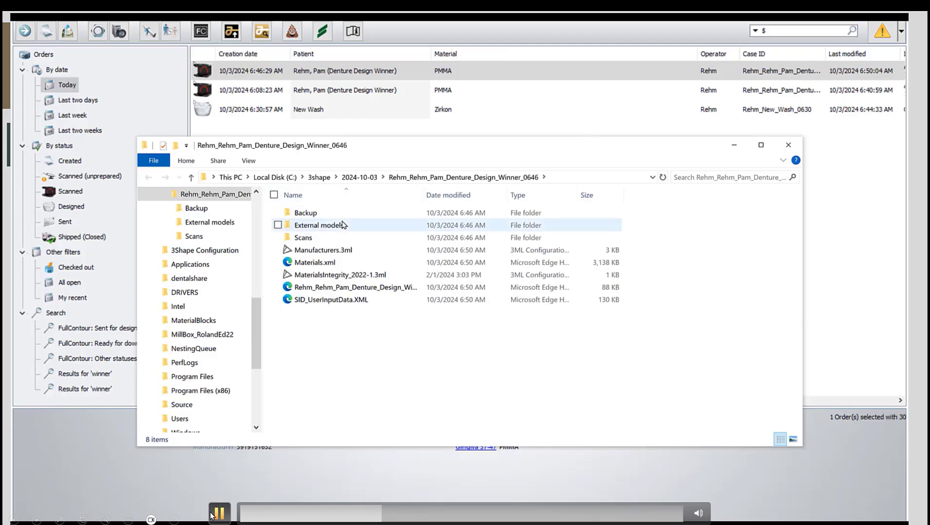
pyautogui.click(219, 515)
pyautogui.click(219, 515)
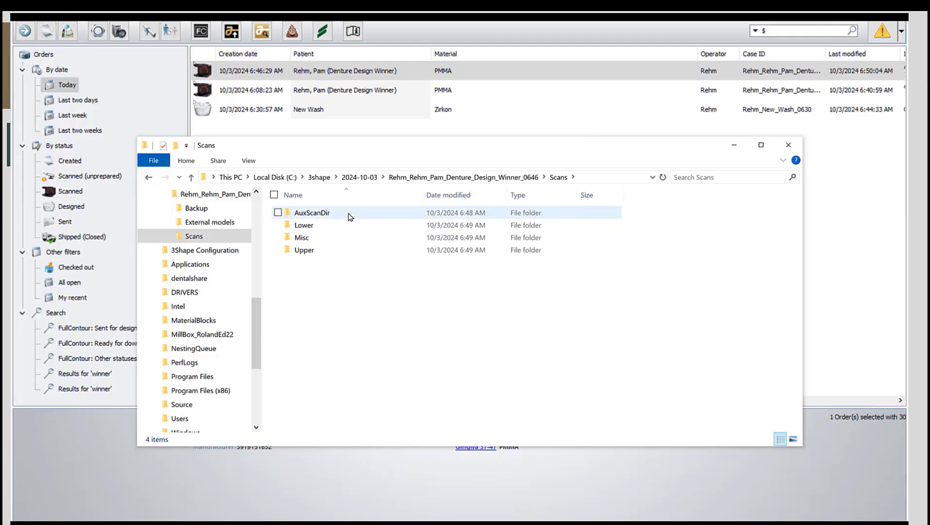
pyautogui.click(219, 515)
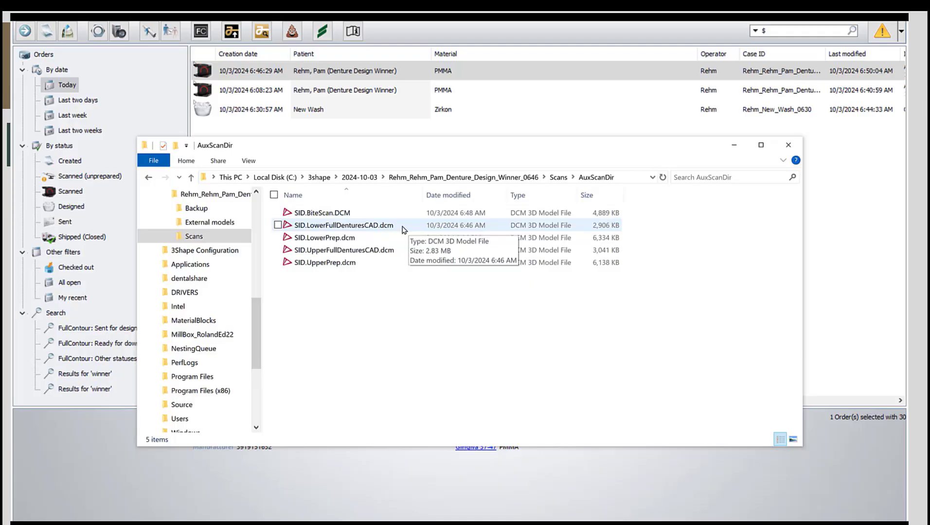
pyautogui.click(219, 515)
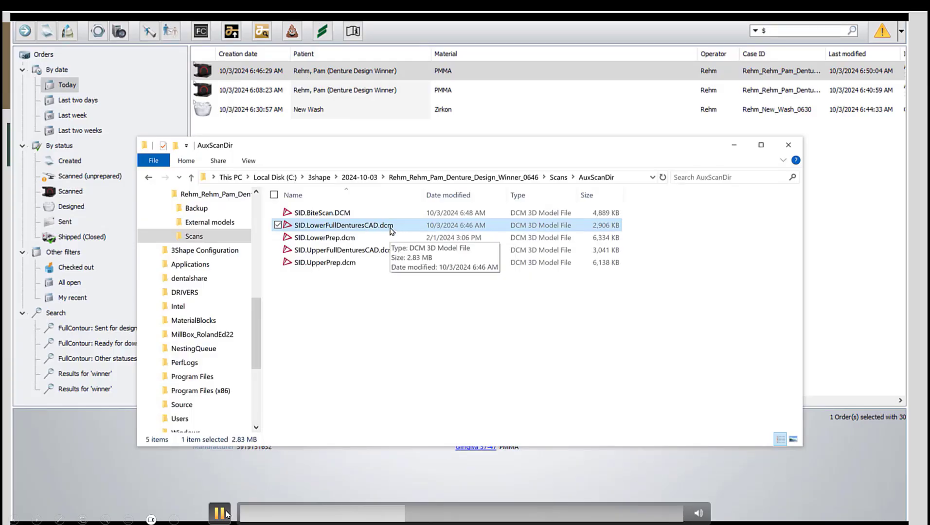
pyautogui.click(225, 513)
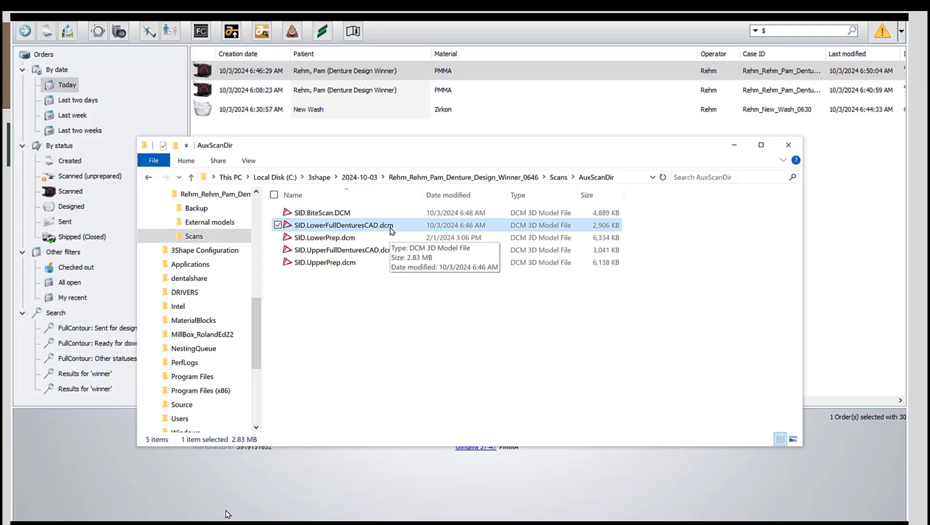
pyautogui.moveTo(222, 518)
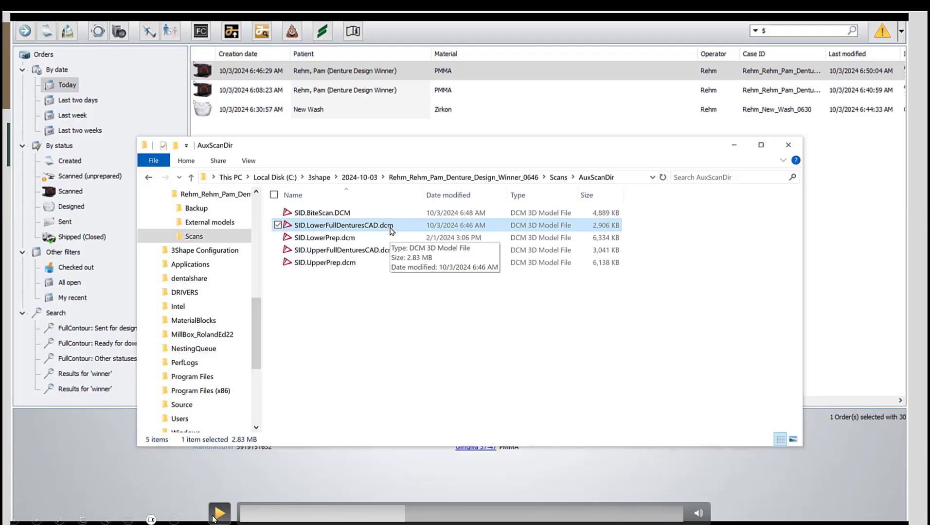
pyautogui.click(218, 515)
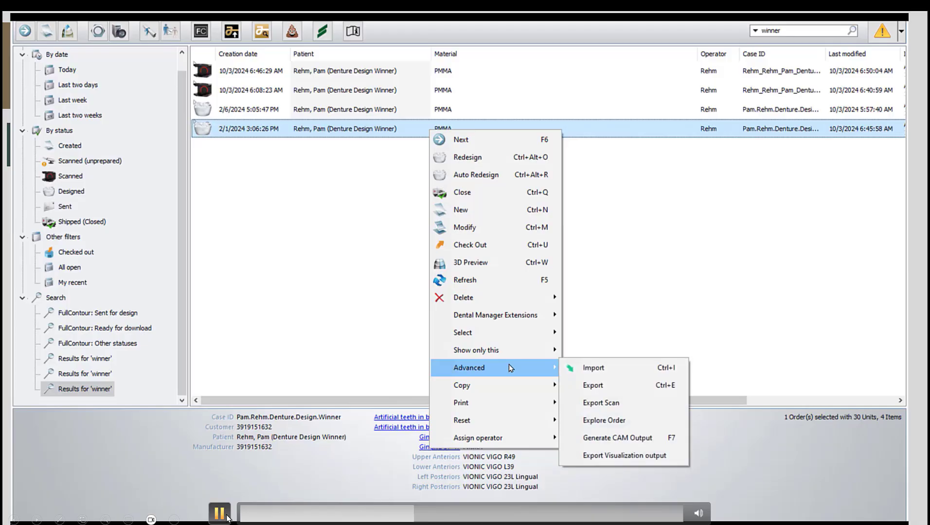
pyautogui.click(219, 514)
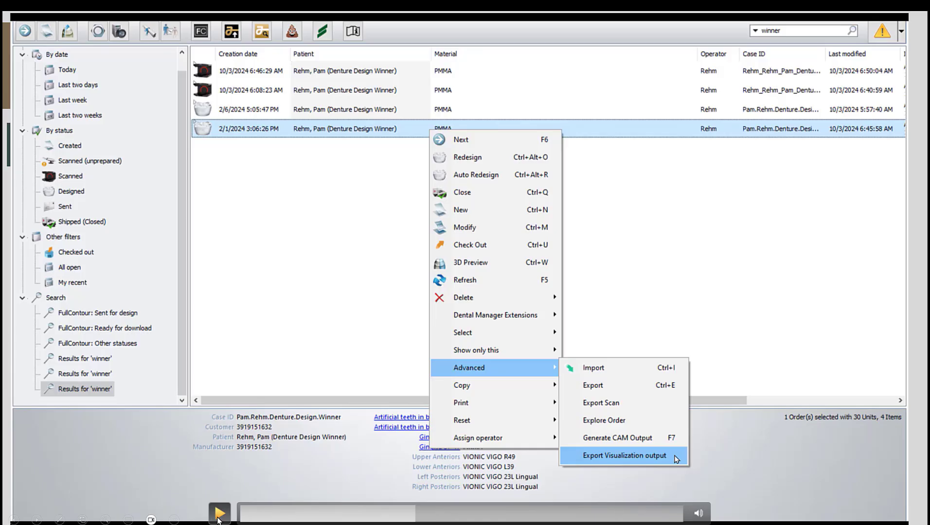
pyautogui.click(219, 516)
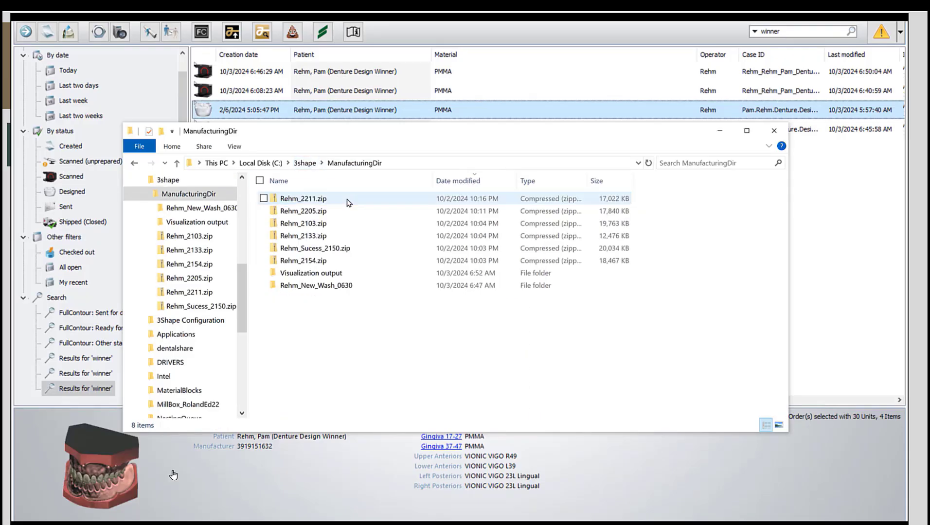
# Open the exported order's folder inside Visualization output and open its denture STL ending in _1 in the 3D viewer.
pyautogui.doubleClick(348, 273)
pyautogui.doubleClick(399, 199)
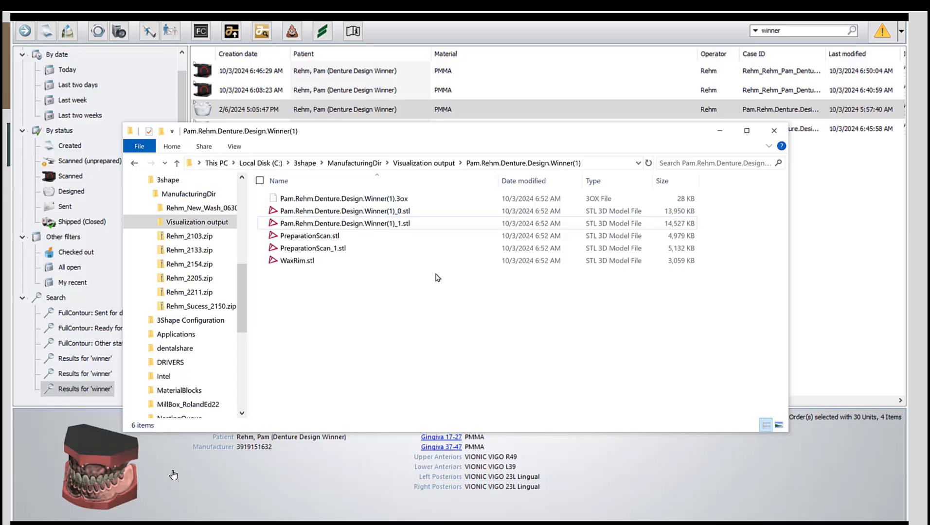
pyautogui.click(408, 224)
pyautogui.hotkey('shift', 'Up')
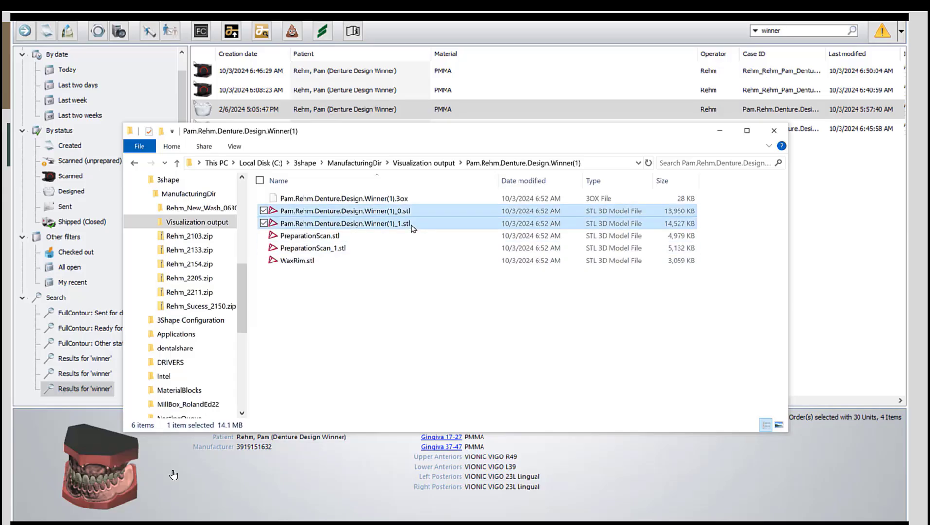
pyautogui.doubleClick(412, 229)
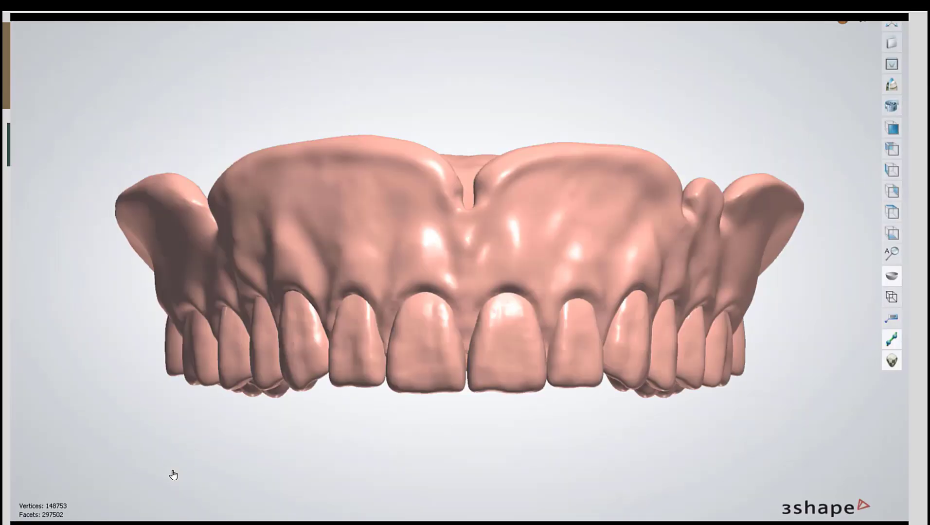
# Add the denture STL ending in _0 to the 3D viewer, examine both dentures in occlusion, and close the viewer.
pyautogui.moveTo(280, 524)
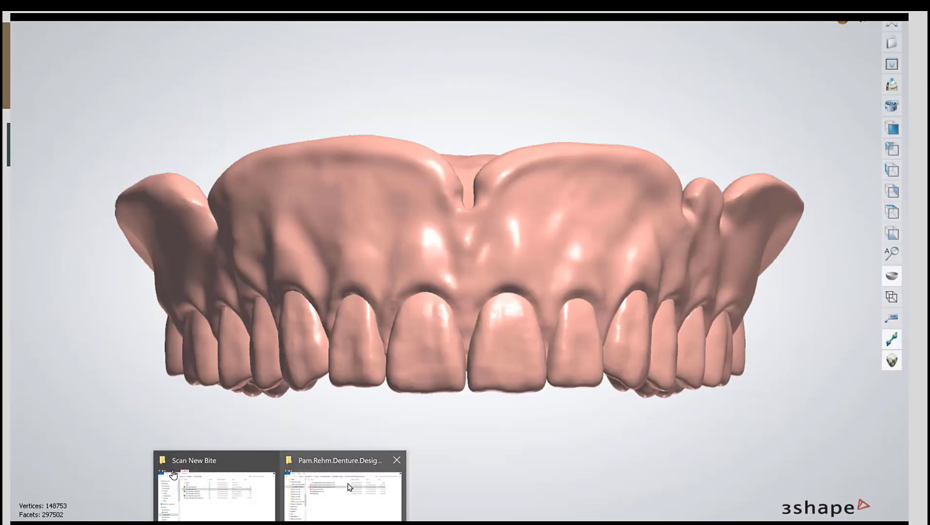
pyautogui.click(349, 486)
pyautogui.doubleClick(430, 212)
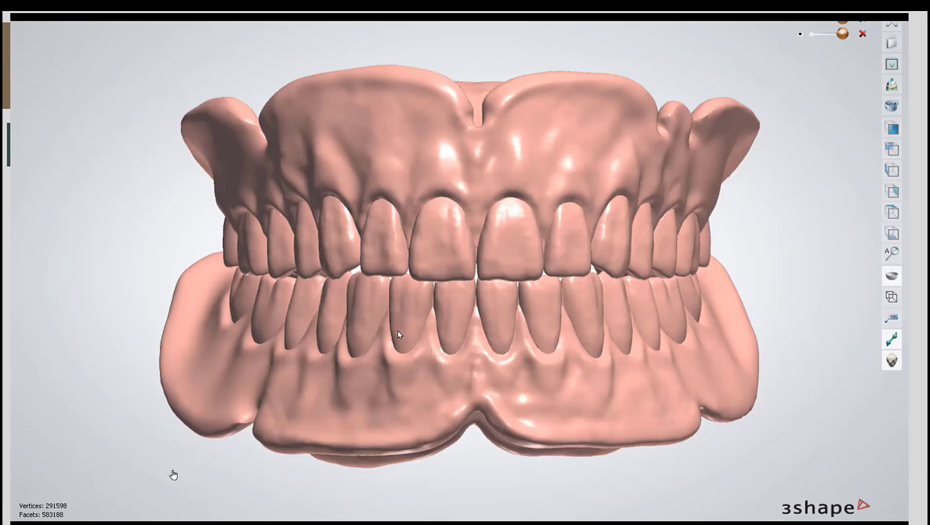
pyautogui.moveTo(398, 331); pyautogui.dragTo(525, 227, button='right')
pyautogui.scroll(-5, 454, 293)
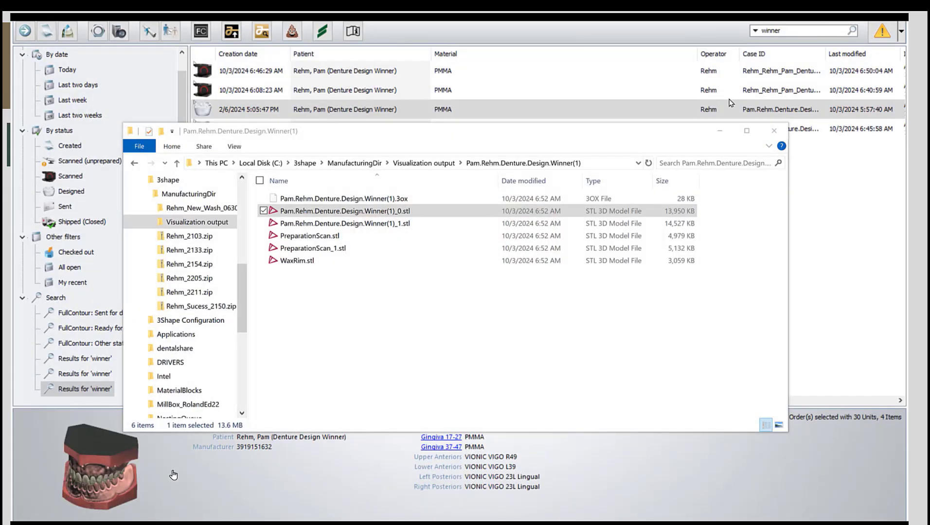
# Open the Scans\AuxScanDir folder of the order created 10/3/2024 6:46:29 AM and preview SID.LowerFullDenturesCAD.dcm in the 3D viewer.
pyautogui.moveTo(416, 142); pyautogui.dragTo(313, 48)
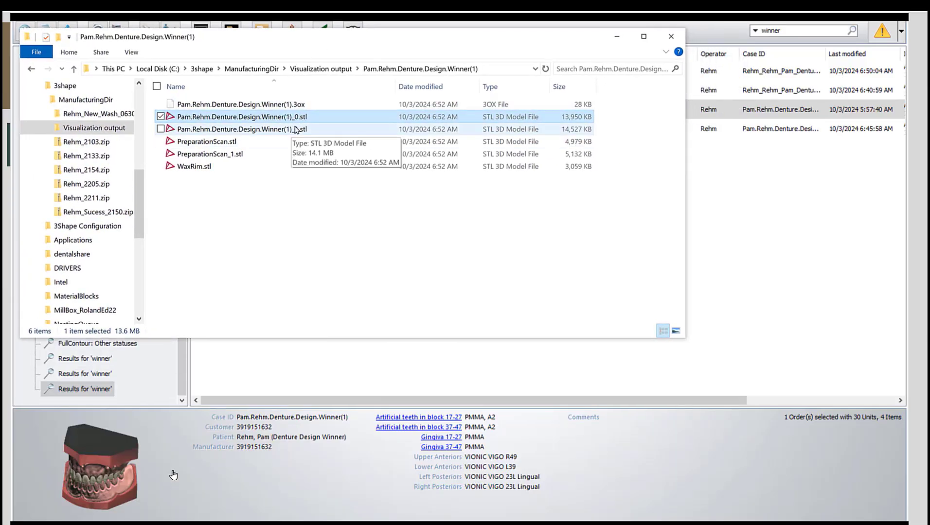
pyautogui.click(857, 315)
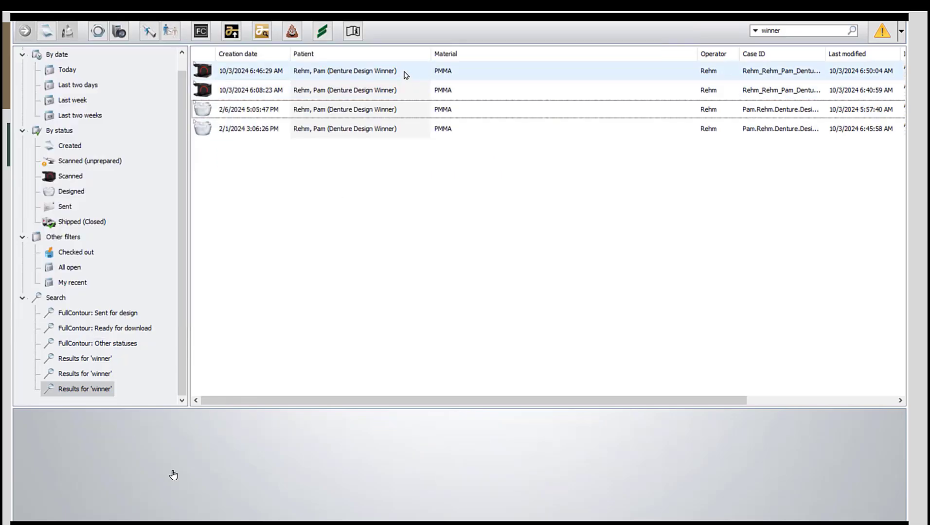
pyautogui.click(405, 73)
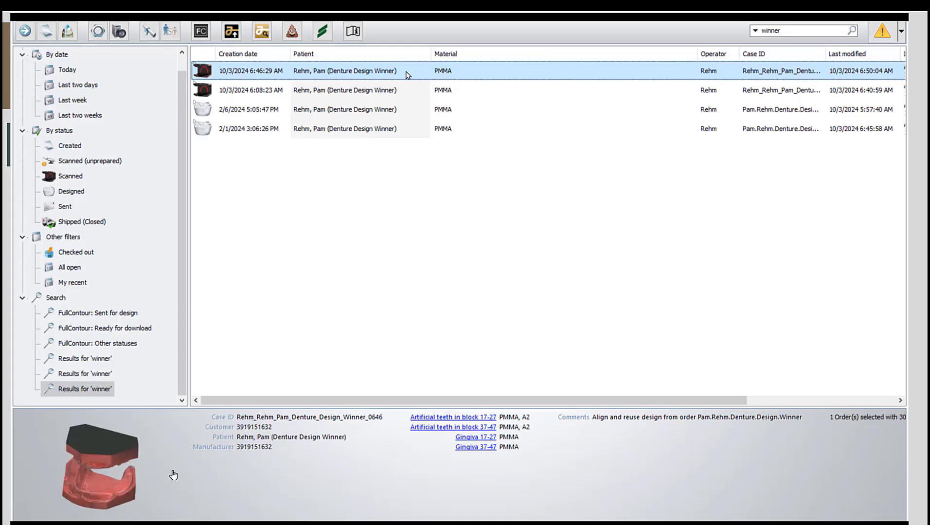
pyautogui.hotkey('ctrl', 'e')
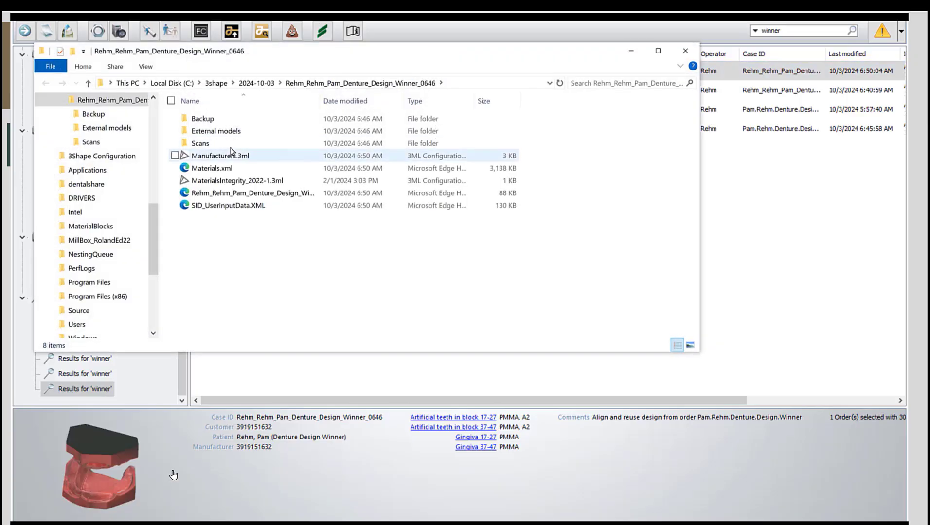
pyautogui.click(232, 147)
pyautogui.doubleClick(231, 147)
pyautogui.doubleClick(264, 121)
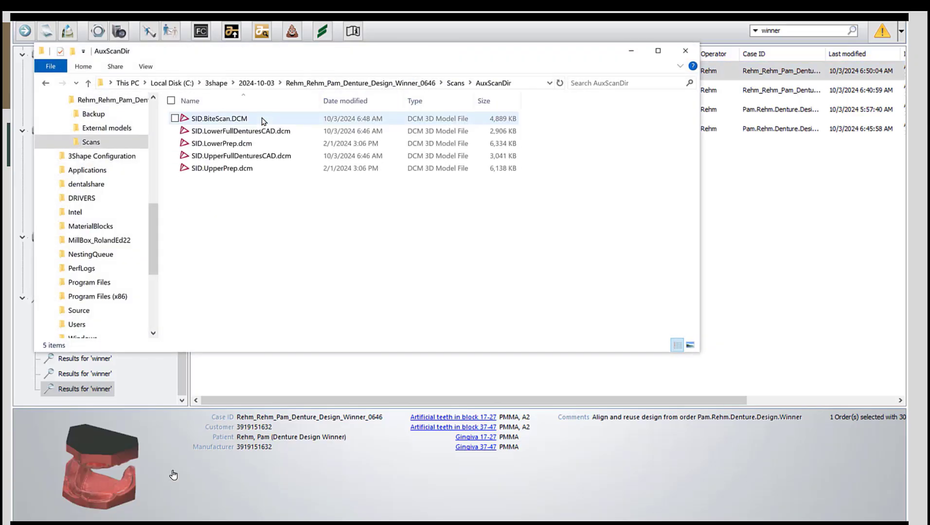
pyautogui.doubleClick(267, 131)
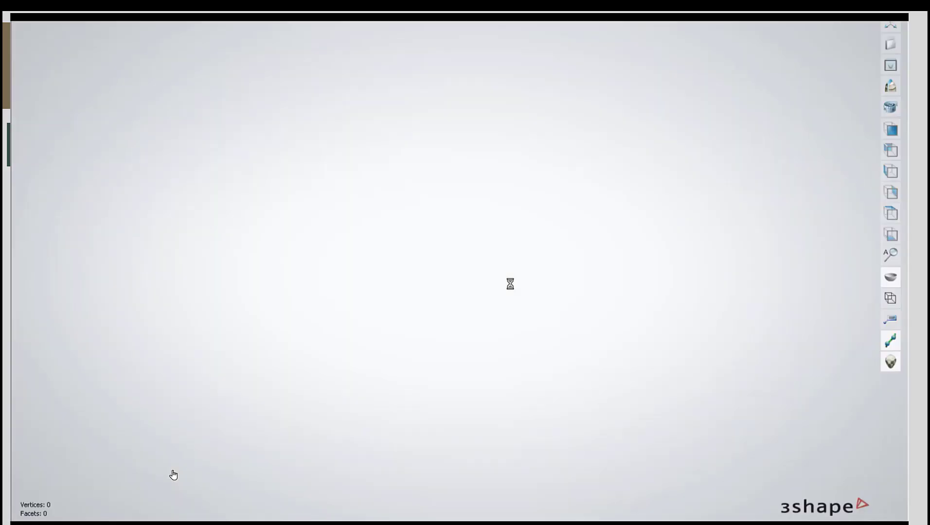
pyautogui.click(899, 15)
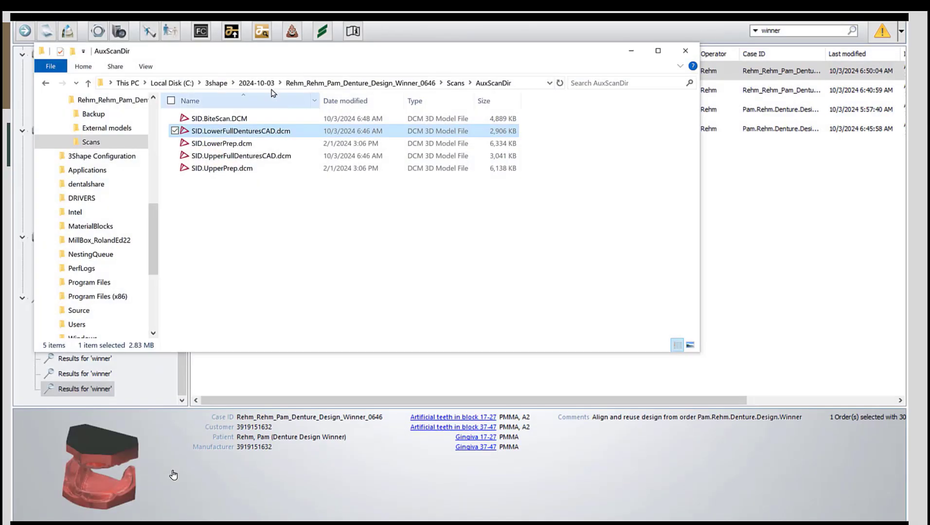
# Arrange the AuxScanDir folder window and the visualization output folder window side by side.
pyautogui.moveTo(43, 155); pyautogui.dragTo(269, 155)
pyautogui.moveTo(485, 53); pyautogui.dragTo(244, 75)
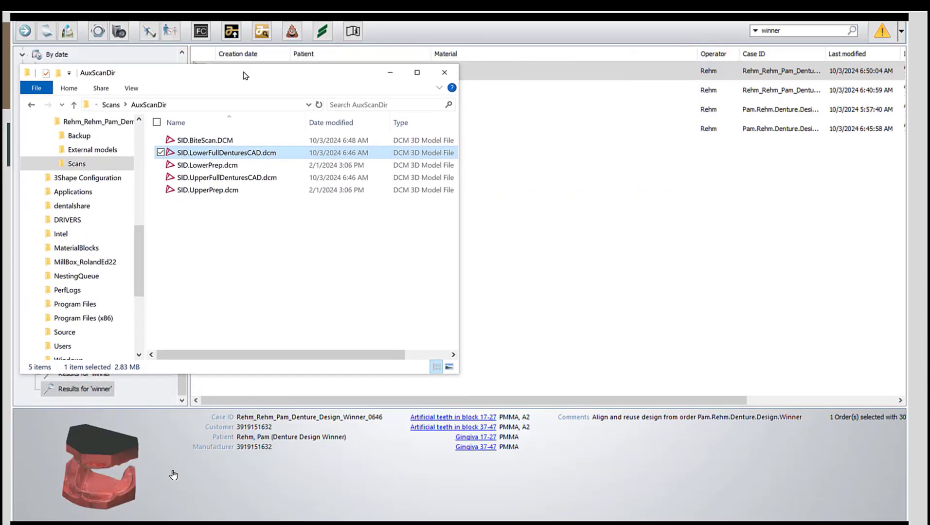
pyautogui.click(276, 524)
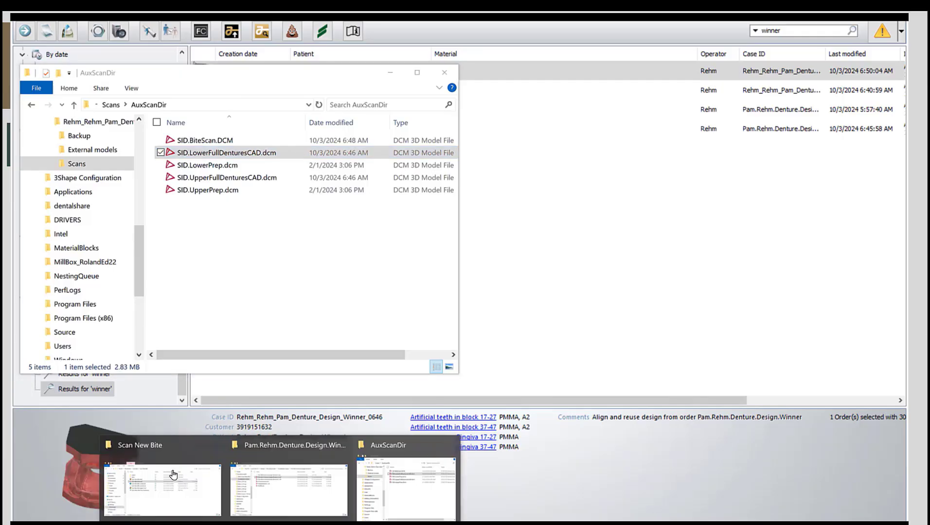
pyautogui.click(292, 510)
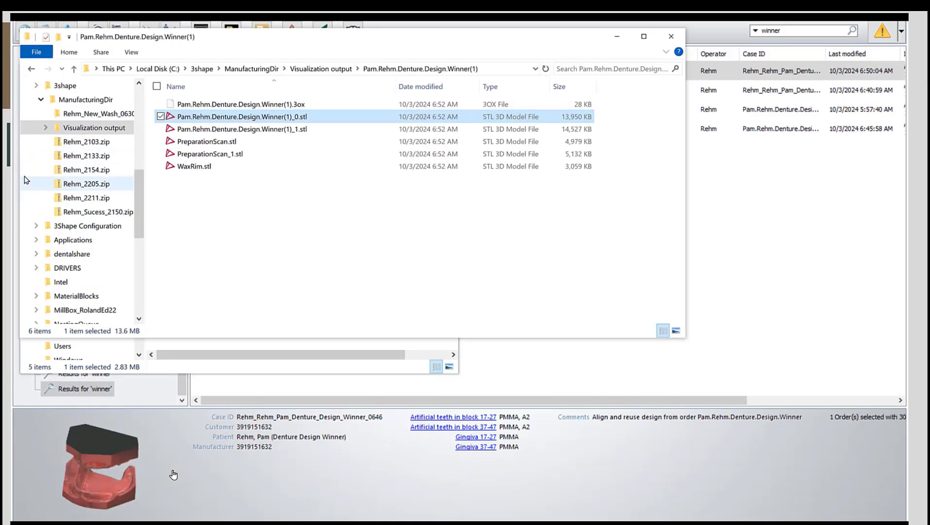
pyautogui.moveTo(251, 187)
pyautogui.mouseDown()
pyautogui.moveTo(307, 194)
pyautogui.moveTo(257, 193)
pyautogui.mouseUp()
pyautogui.moveTo(513, 42); pyautogui.dragTo(708, 76)
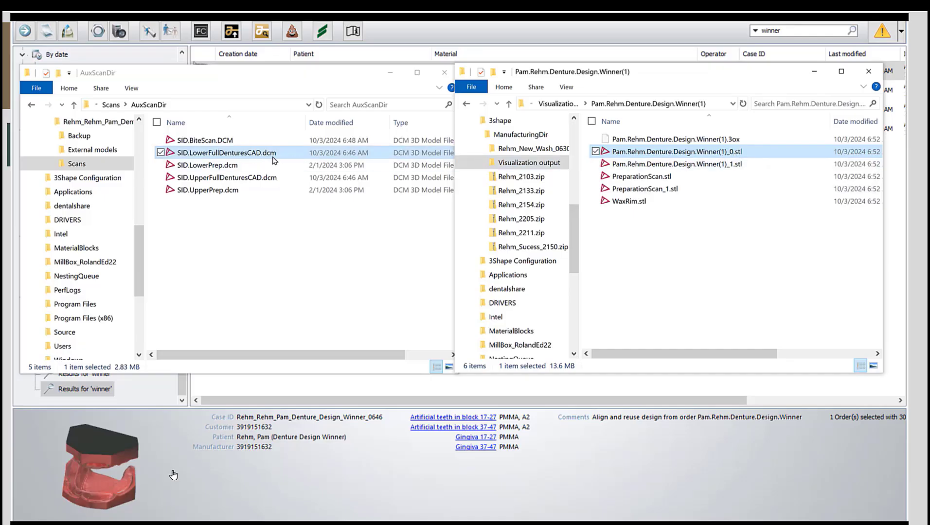
# Preview the exported denture design, then move the STL ending in _0 into AuxScanDir.
pyautogui.doubleClick(730, 154)
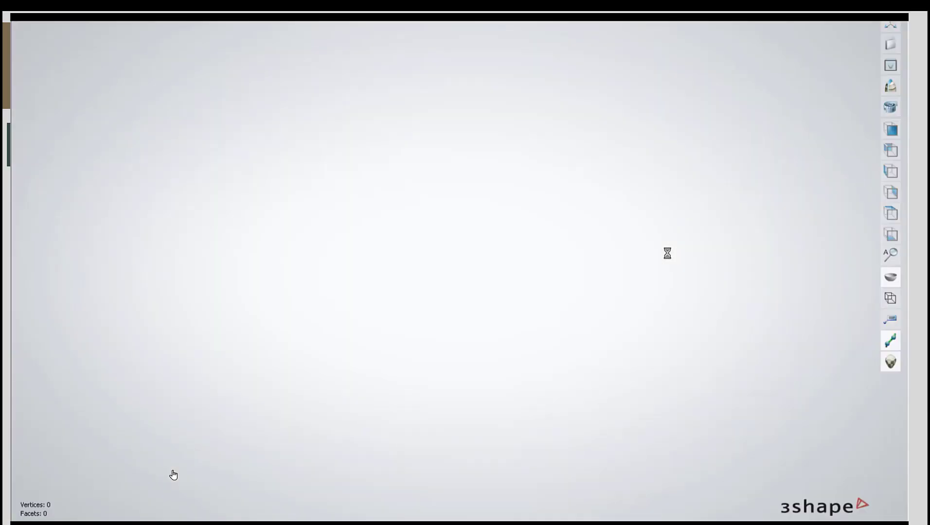
pyautogui.click(901, 18)
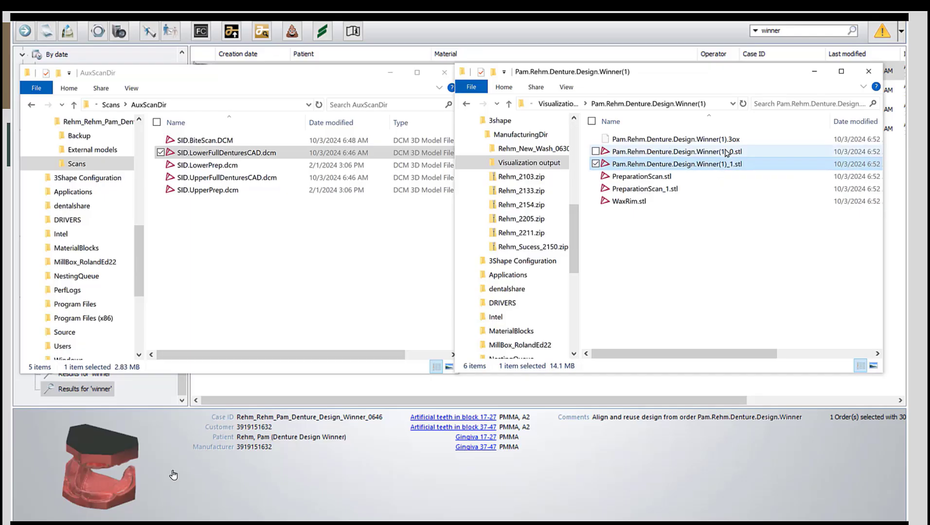
pyautogui.moveTo(749, 156); pyautogui.dragTo(287, 243)
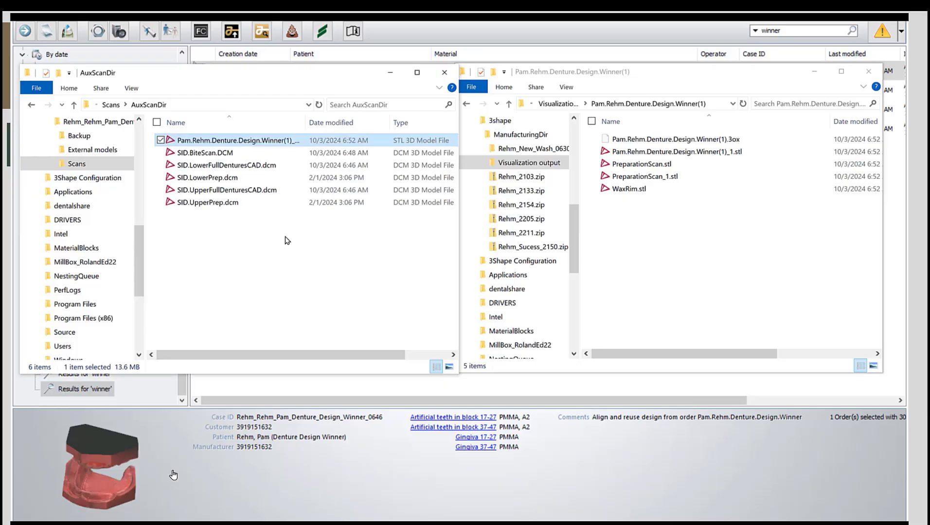
# Copy the file name of SID.LowerFullDenturesCAD.dcm in AuxScanDir and delete that file.
pyautogui.click(264, 166)
pyautogui.click(263, 166)
pyautogui.hotkey('ctrl', 'c')
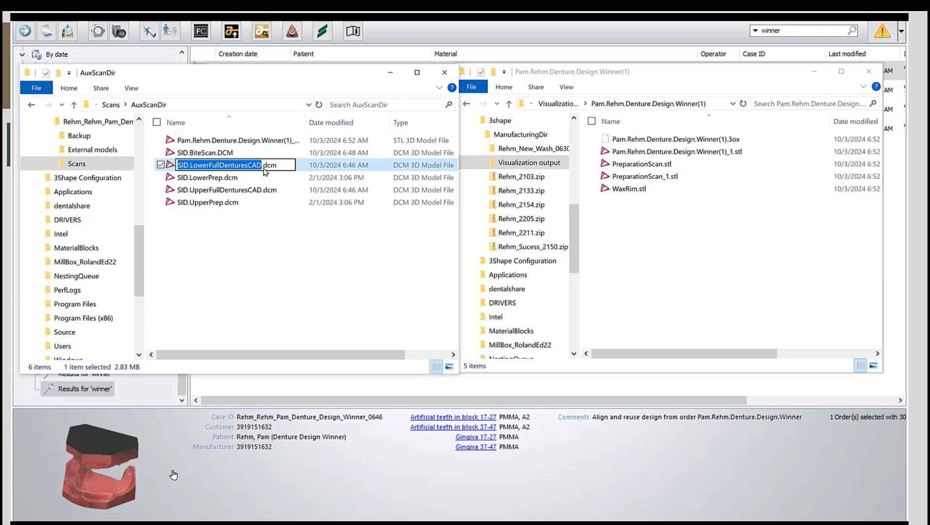
pyautogui.click(265, 141)
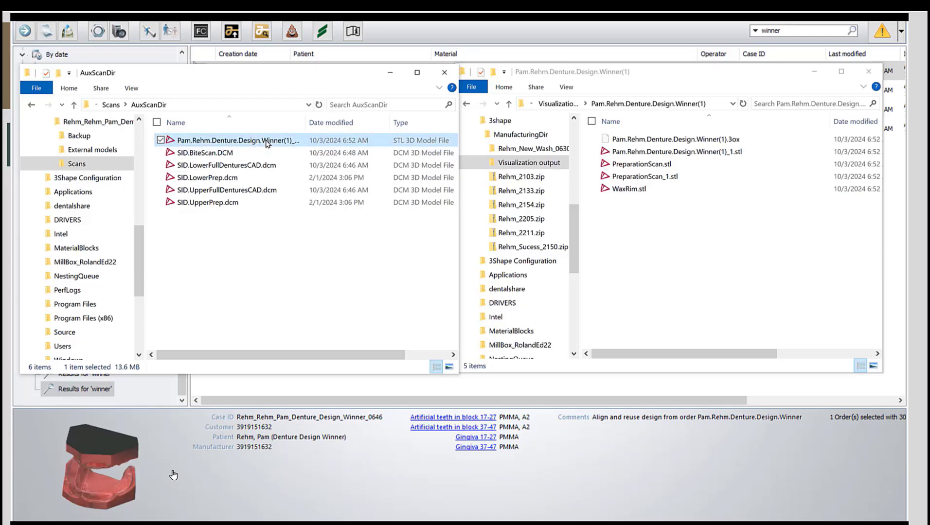
pyautogui.click(261, 165)
pyautogui.press('Delete')
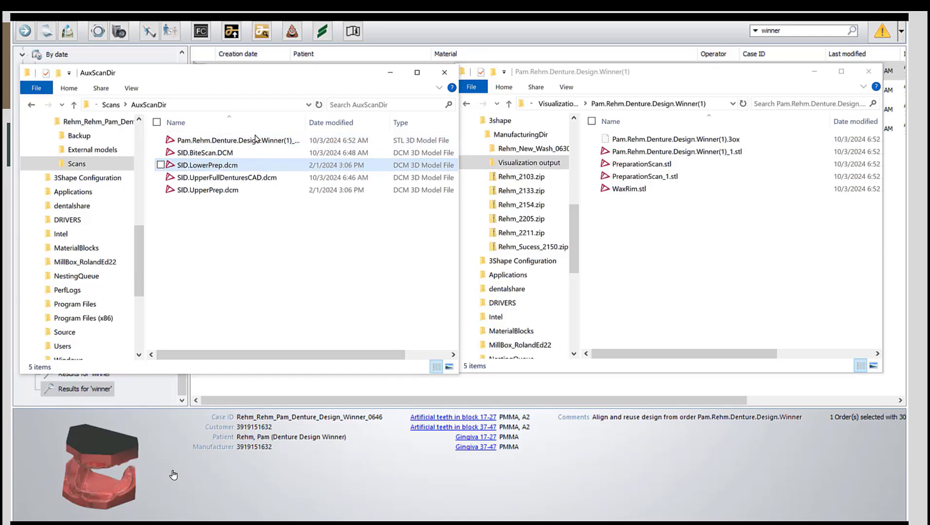
# Rename the moved _0 STL as SID.LowerFullDenturesCAD.stl and check it in the 3D viewer.
pyautogui.click(256, 140)
pyautogui.click(255, 140)
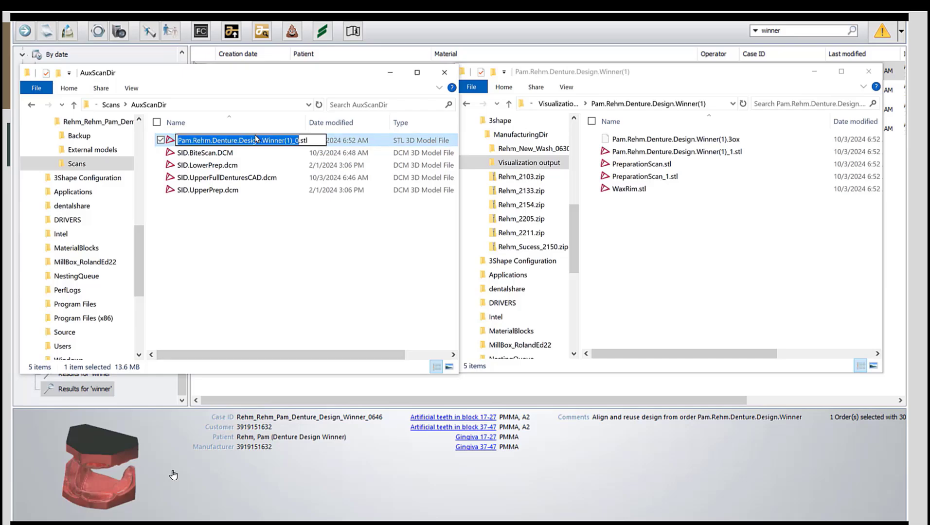
pyautogui.hotkey('ctrl', 'v')
pyautogui.click(271, 231)
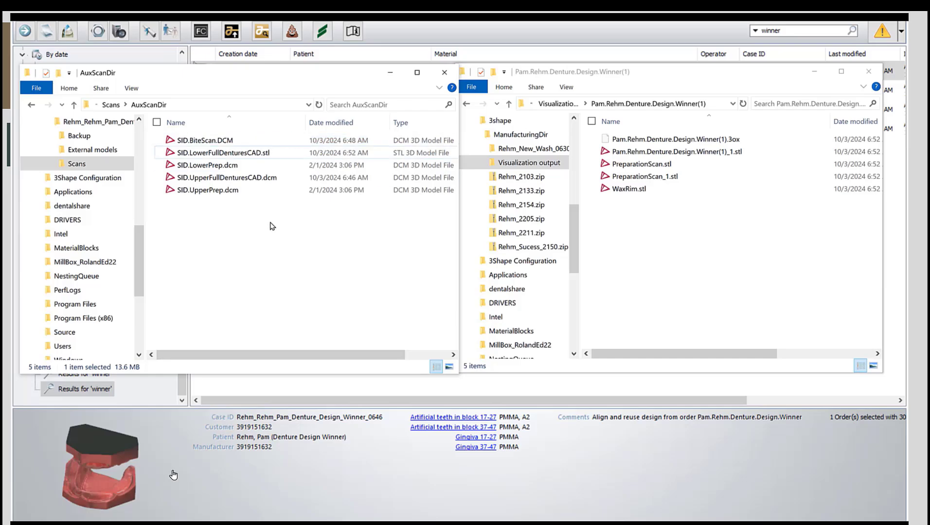
pyautogui.doubleClick(290, 156)
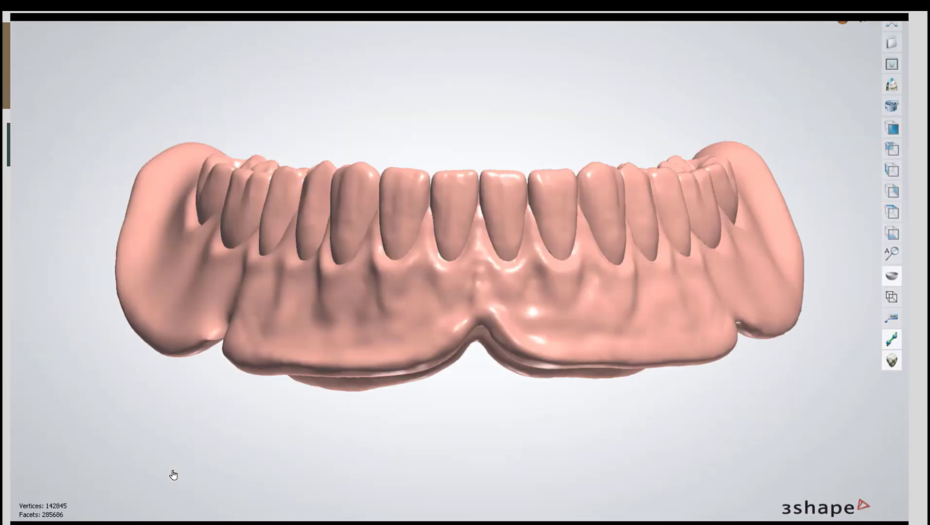
pyautogui.press('Escape')
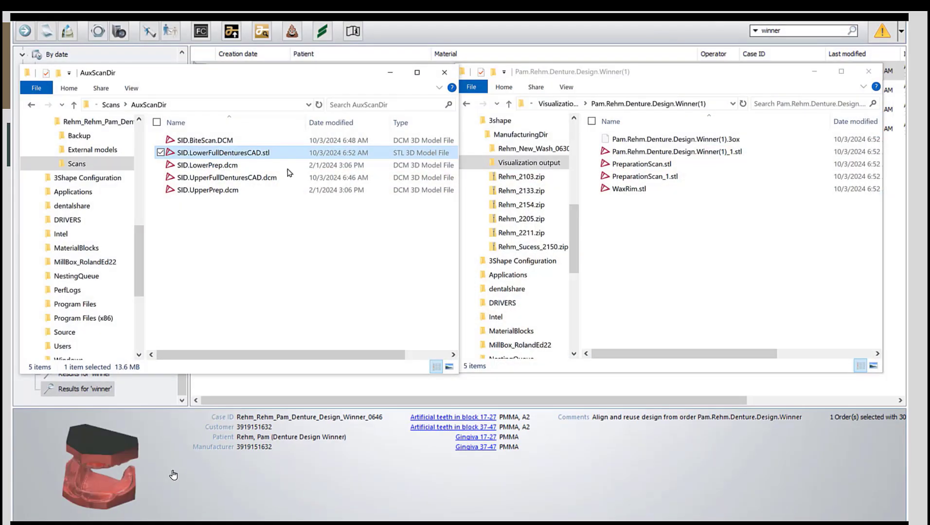
# Move the exported denture STL ending in _1 from the visualization output folder into AuxScanDir.
pyautogui.click(418, 179)
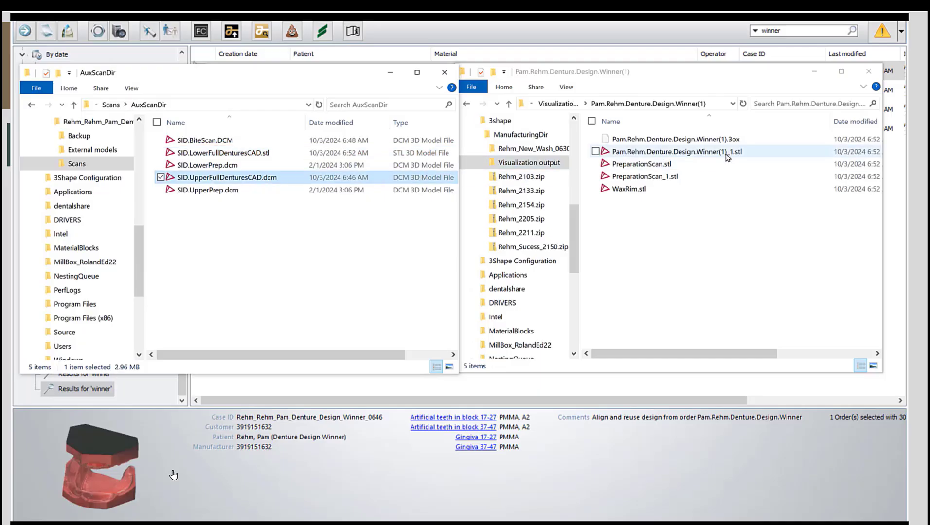
pyautogui.click(728, 155)
pyautogui.moveTo(608, 161); pyautogui.dragTo(281, 246)
# Copy the file name of SID.UpperFullDenturesCAD.dcm in AuxScanDir and delete that file.
pyautogui.click(246, 193)
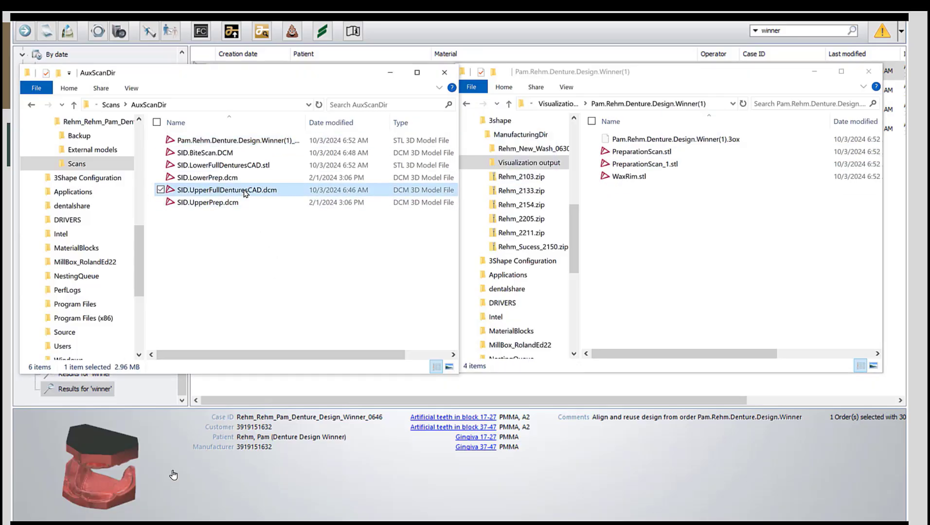
pyautogui.click(246, 193)
pyautogui.hotkey('ctrl', 'c')
pyautogui.click(260, 263)
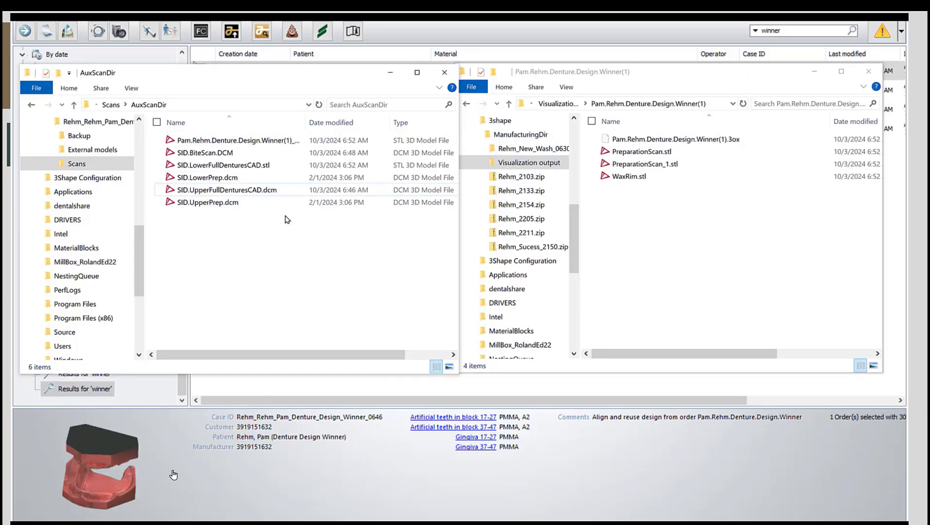
pyautogui.click(290, 194)
pyautogui.press('Delete')
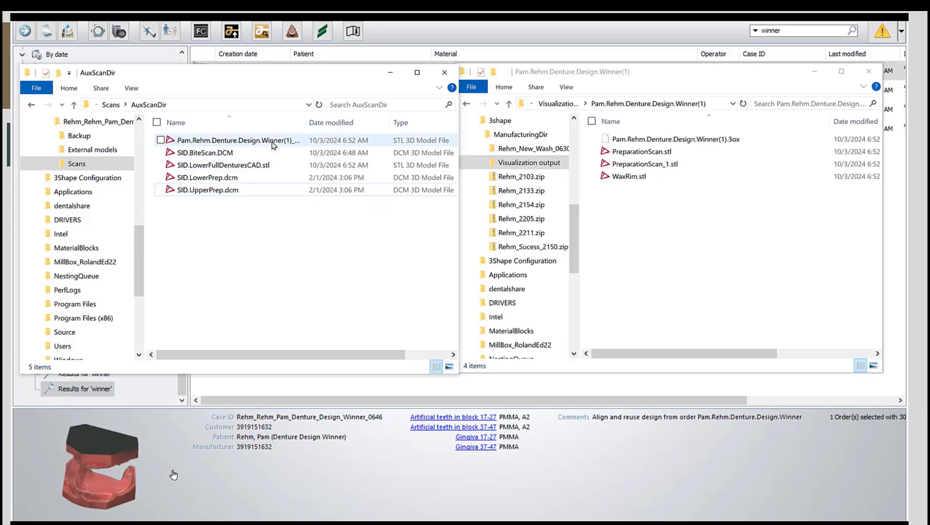
# Rename the moved _1 STL as SID.UpperFullDenturesCAD.stl and check it in the 3D viewer, closing both folder windows when finished.
pyautogui.click(273, 145)
pyautogui.click(273, 141)
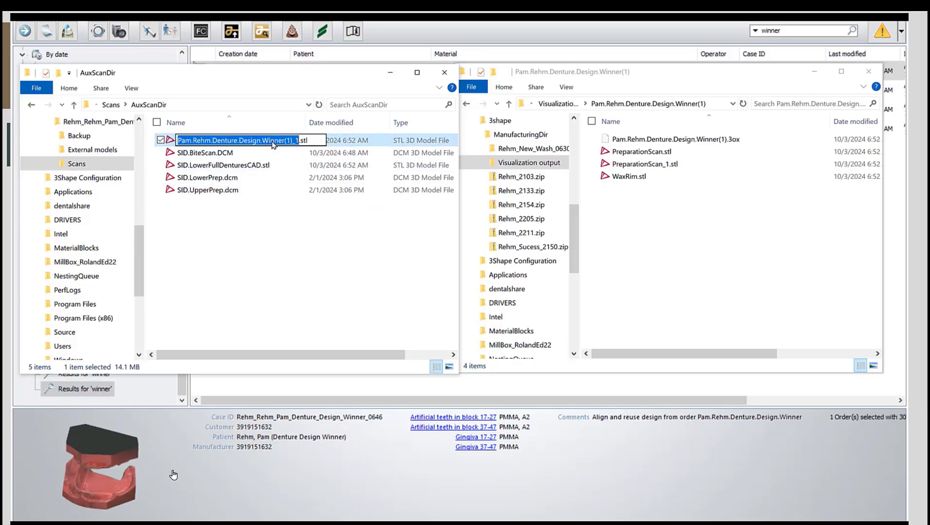
pyautogui.hotkey('ctrl', 'v')
pyautogui.click(270, 231)
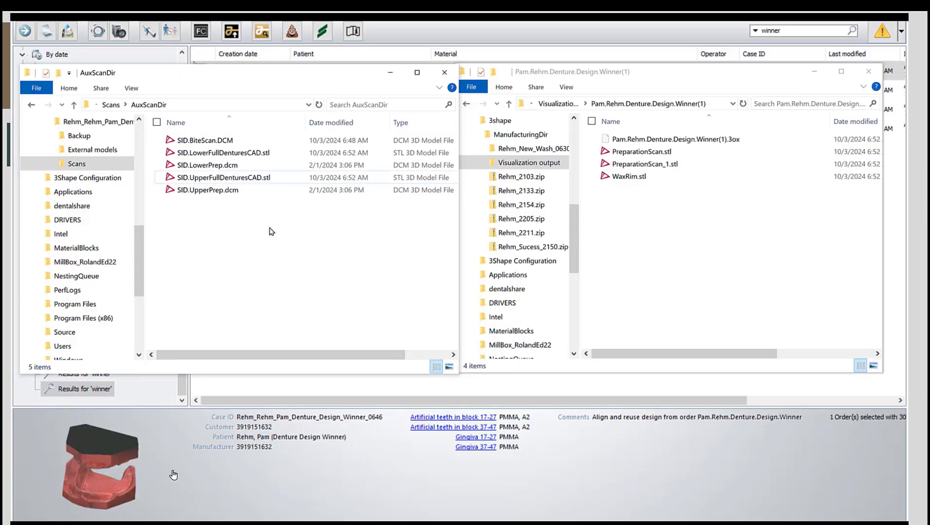
pyautogui.doubleClick(257, 178)
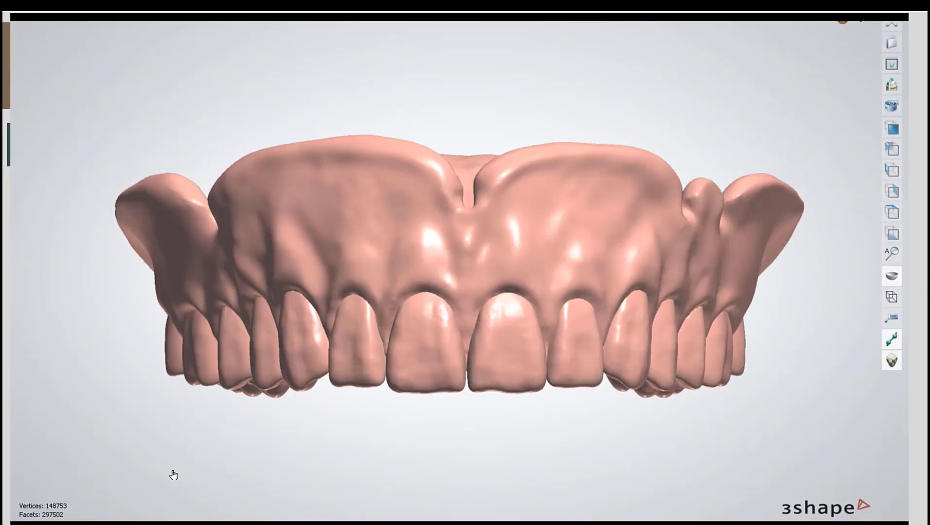
pyautogui.click(897, 15)
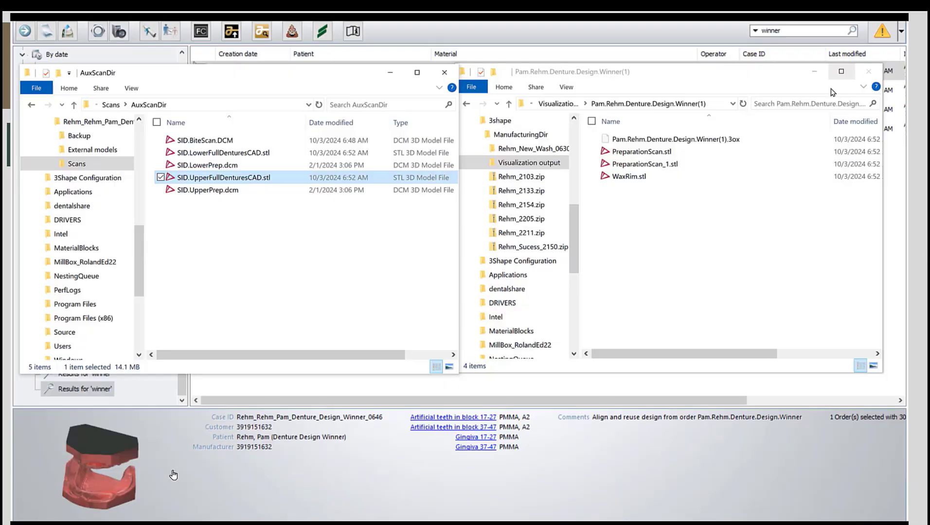
pyautogui.click(872, 73)
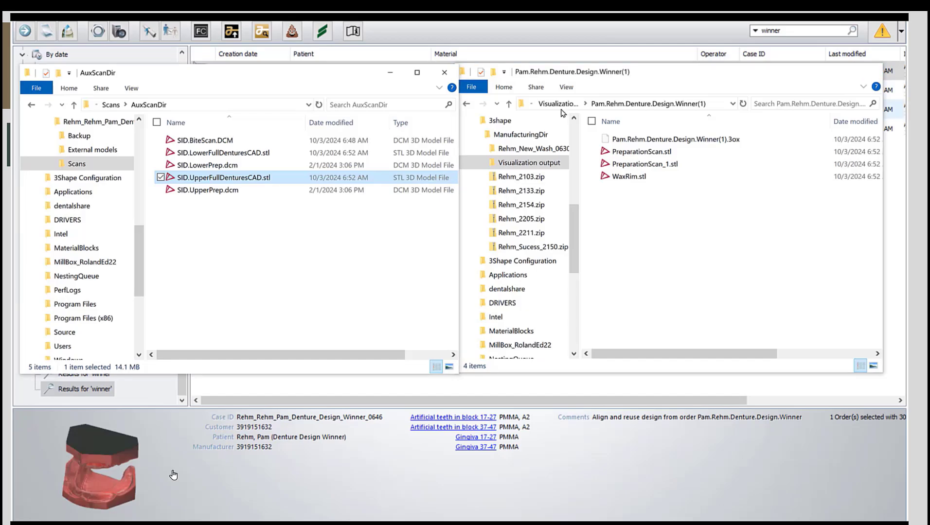
pyautogui.click(444, 73)
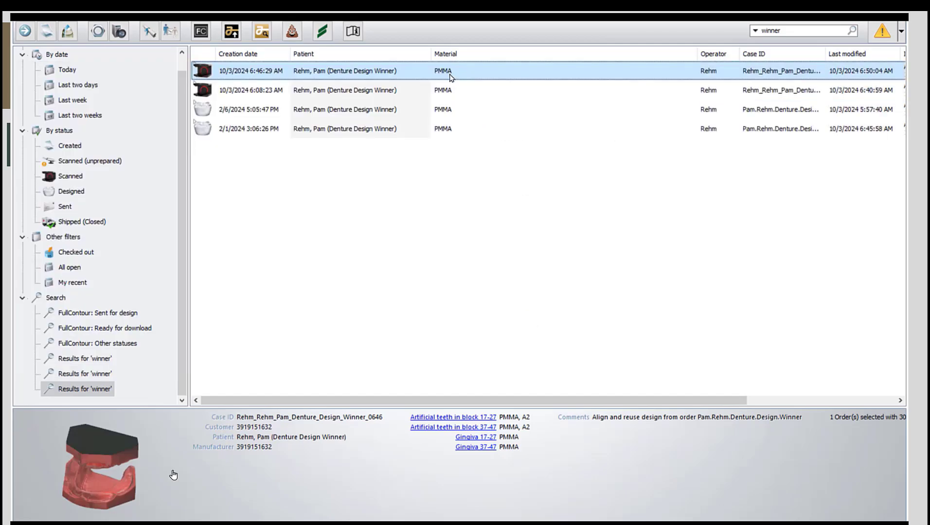
# Rescan the newest order and load the New_Wash STL from ManufacturingDir as the scan of the try-ins in occlusion.
pyautogui.rightClick(393, 72)
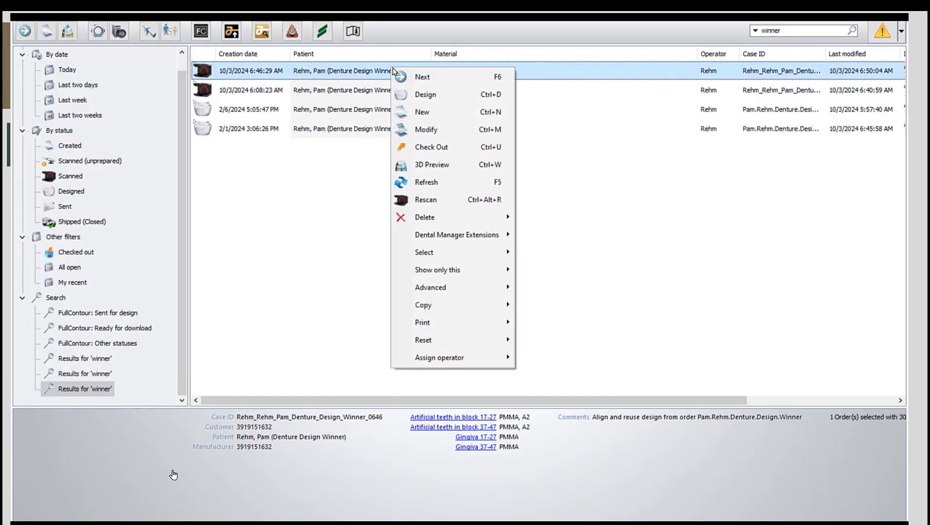
pyautogui.click(453, 200)
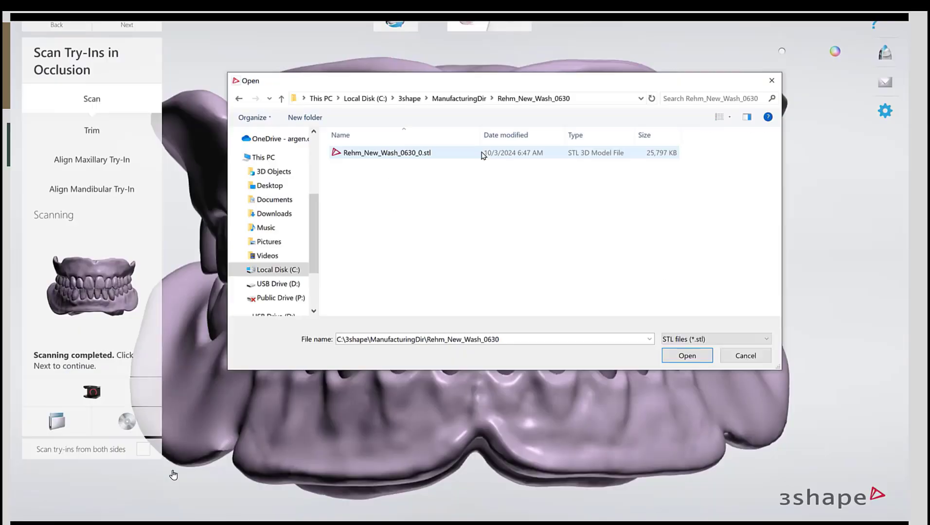
pyautogui.doubleClick(482, 155)
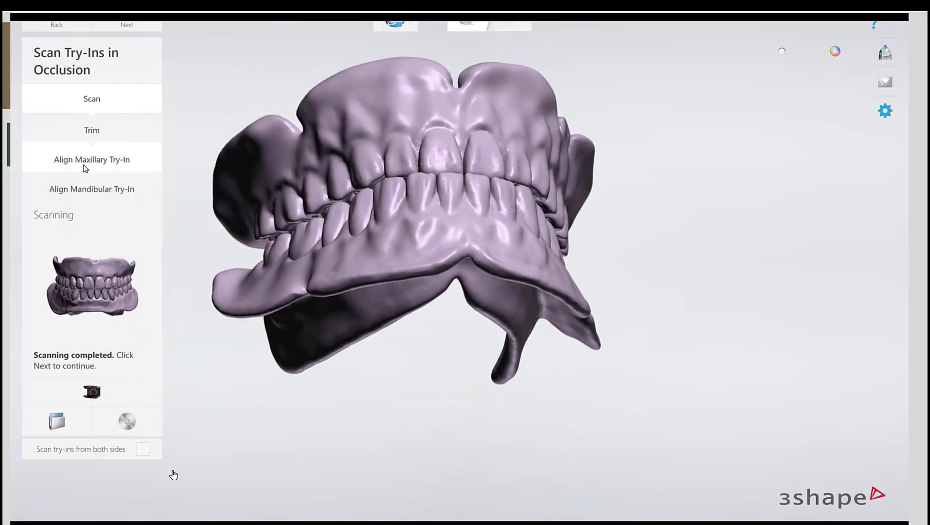
# Align the unmodified maxillary try-in to the modified try-ins using one matching point at the gum line of the same upper central incisor.
pyautogui.click(85, 168)
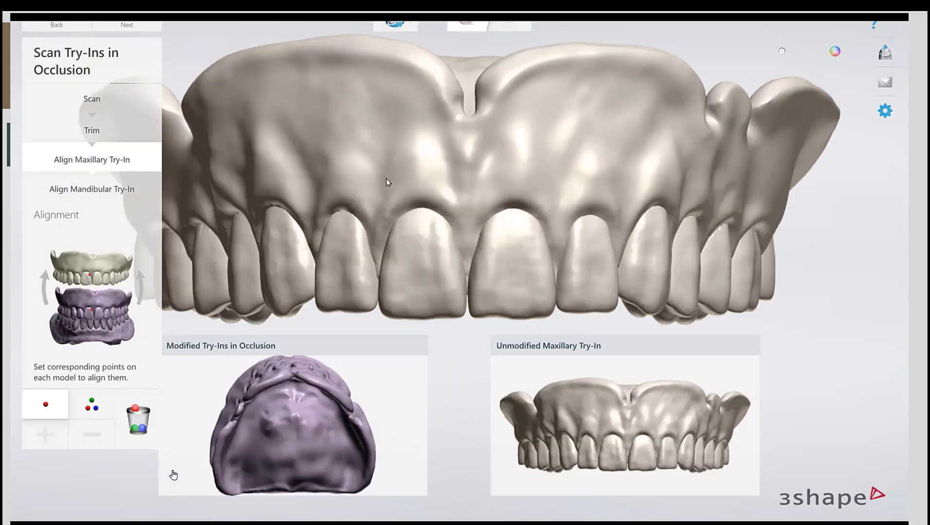
pyautogui.moveTo(443, 170); pyautogui.dragTo(456, 188, button='right')
pyautogui.moveTo(336, 423); pyautogui.dragTo(300, 398, button='right')
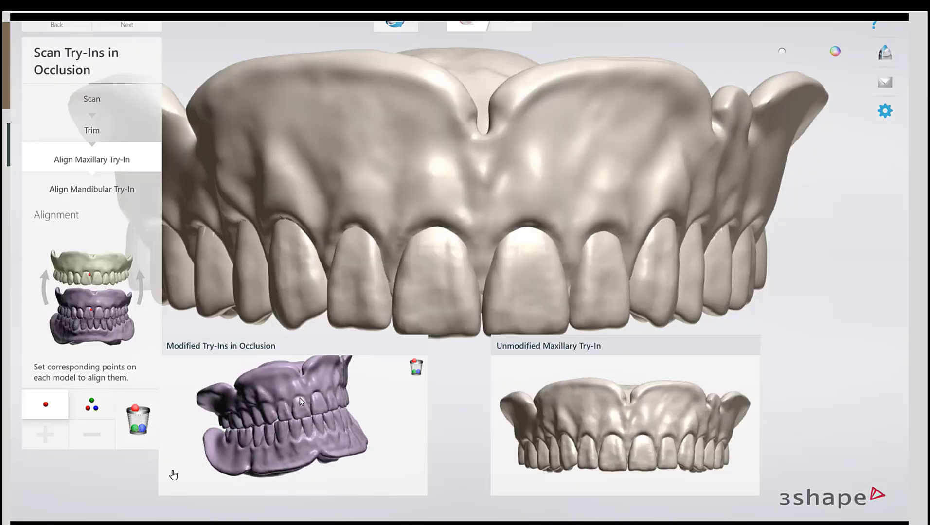
pyautogui.click(437, 234)
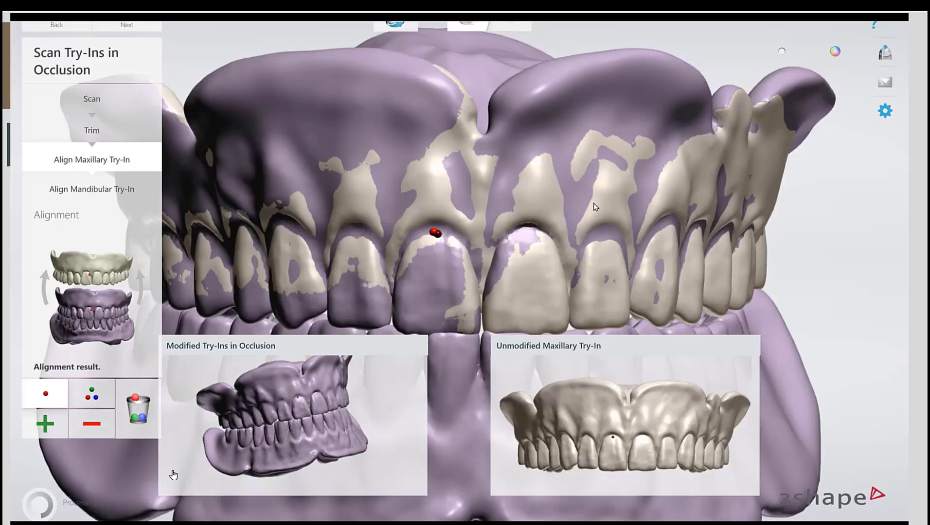
pyautogui.scroll(-6, 577, 216)
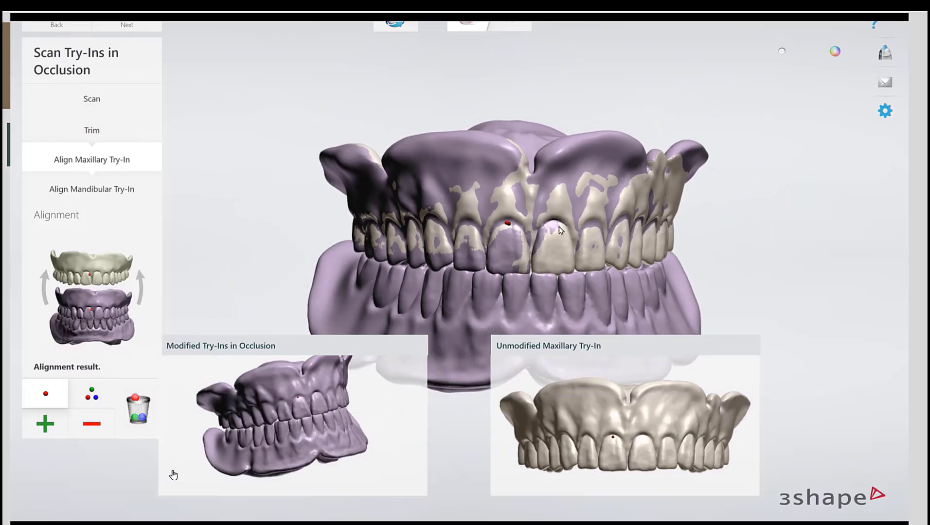
# Refine the maxillary alignment by marking the facial surfaces of the upper teeth around the arch as the green alignment area.
pyautogui.moveTo(445, 208); pyautogui.dragTo(479, 205, button='right')
pyautogui.click(44, 423)
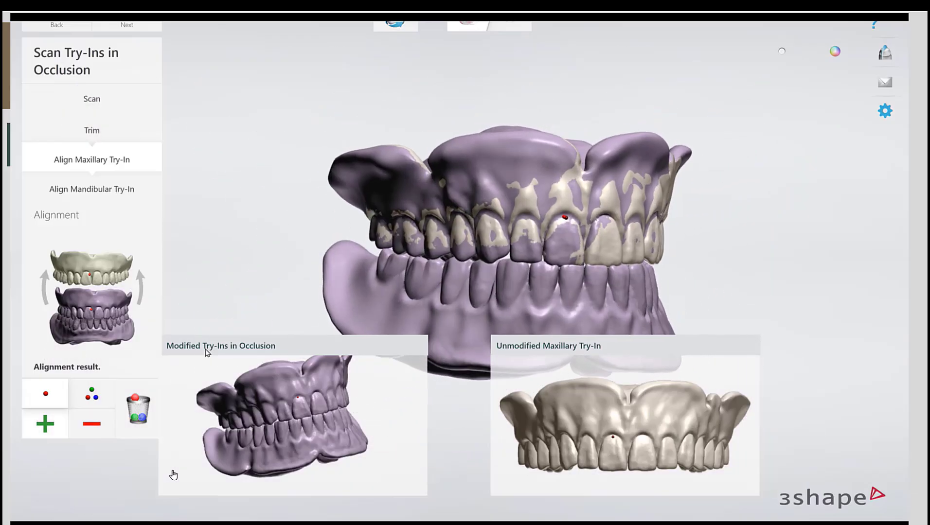
pyautogui.moveTo(455, 247)
pyautogui.mouseDown()
pyautogui.moveTo(389, 238)
pyautogui.moveTo(604, 243)
pyautogui.mouseUp()
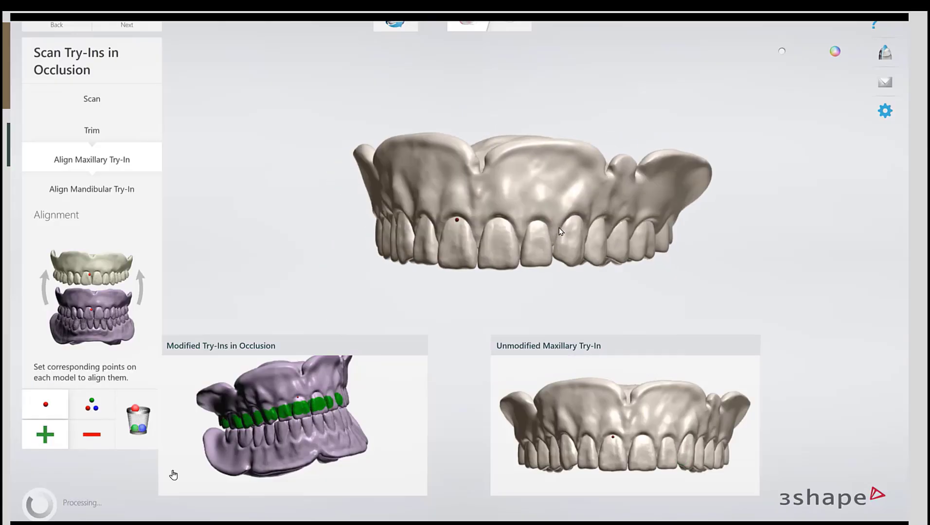
pyautogui.moveTo(519, 257); pyautogui.dragTo(634, 245)
pyautogui.moveTo(553, 253); pyautogui.dragTo(440, 258)
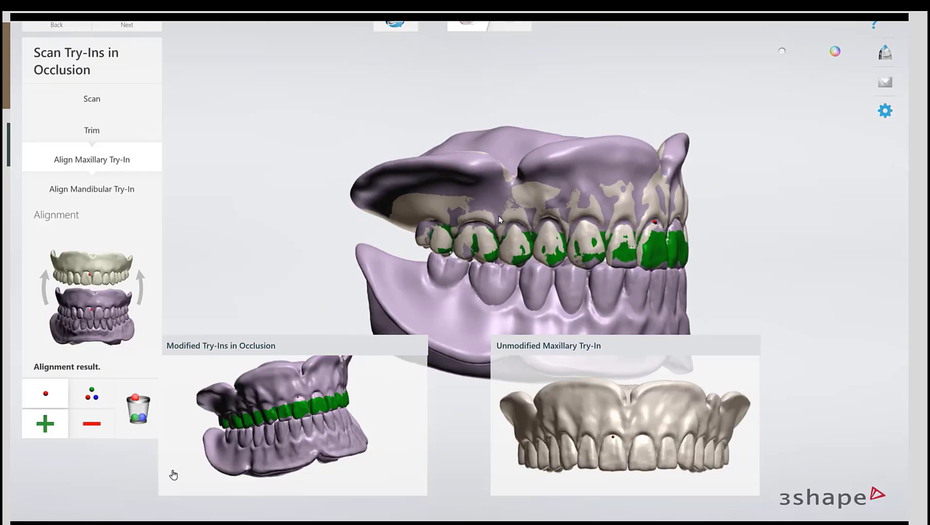
# Start the mandibular try-in alignment by placing a point on a lower central incisor of the unmodified model.
pyautogui.click(104, 189)
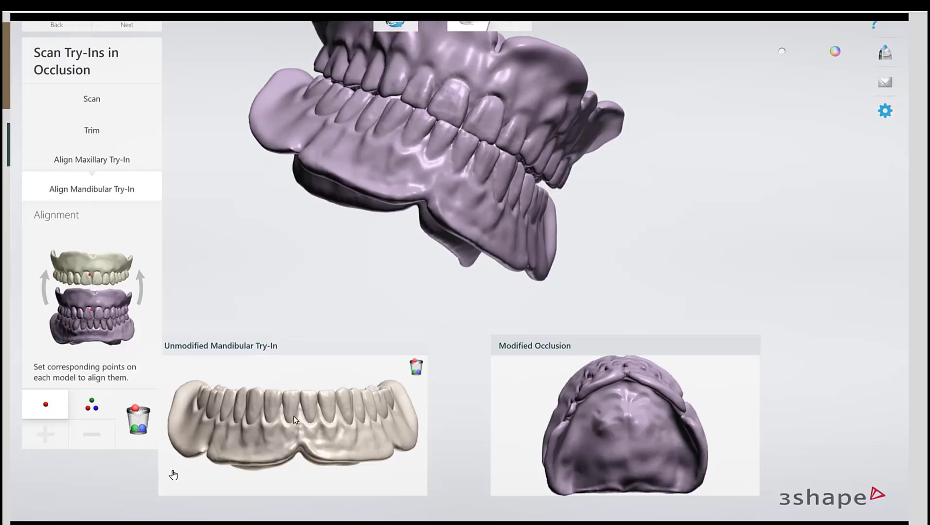
pyautogui.click(301, 410)
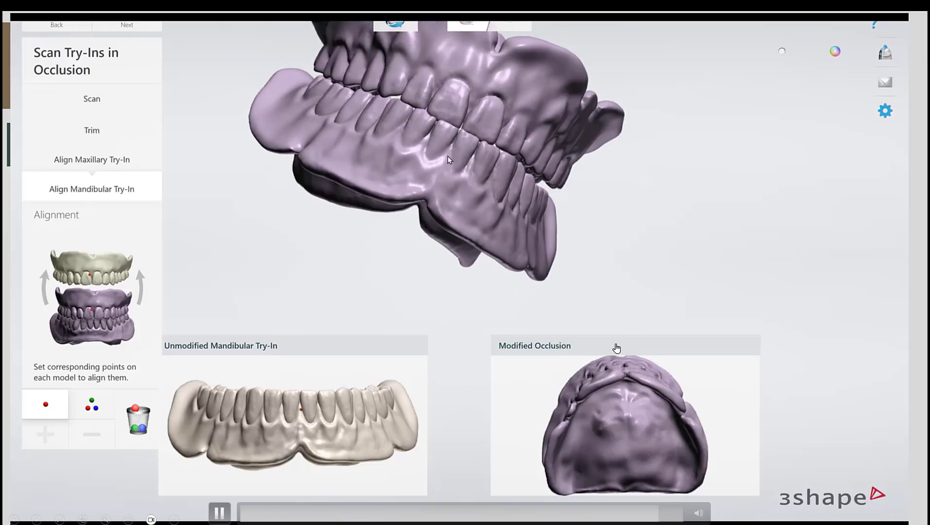